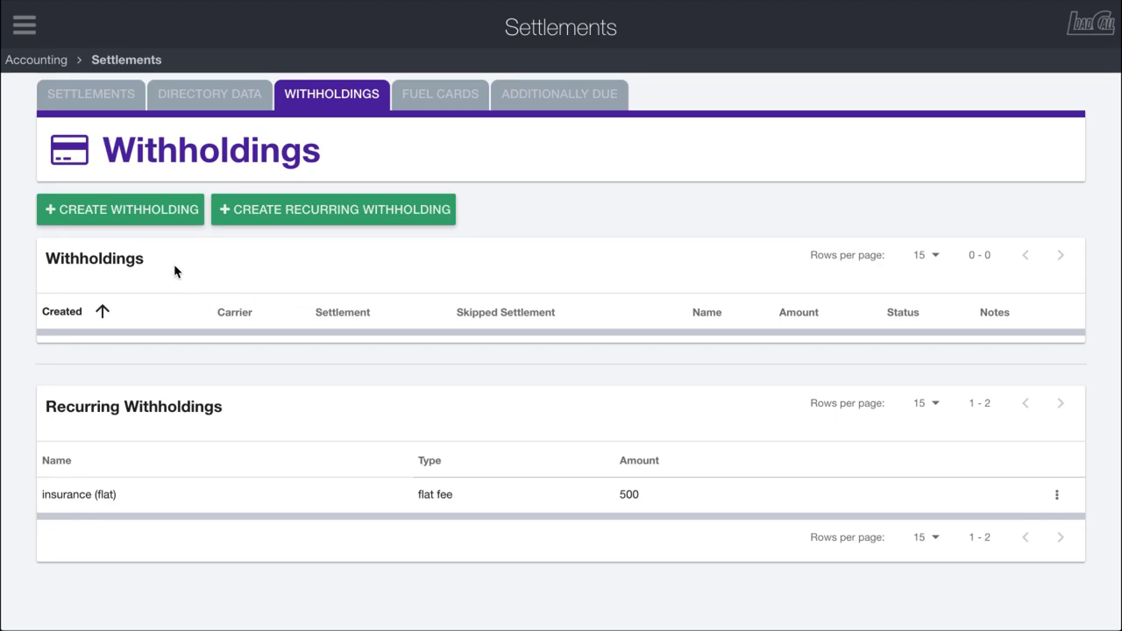
Start a new withholding and set its carrier to SPADES TRANSPORTATION LLC
left_click(117, 217)
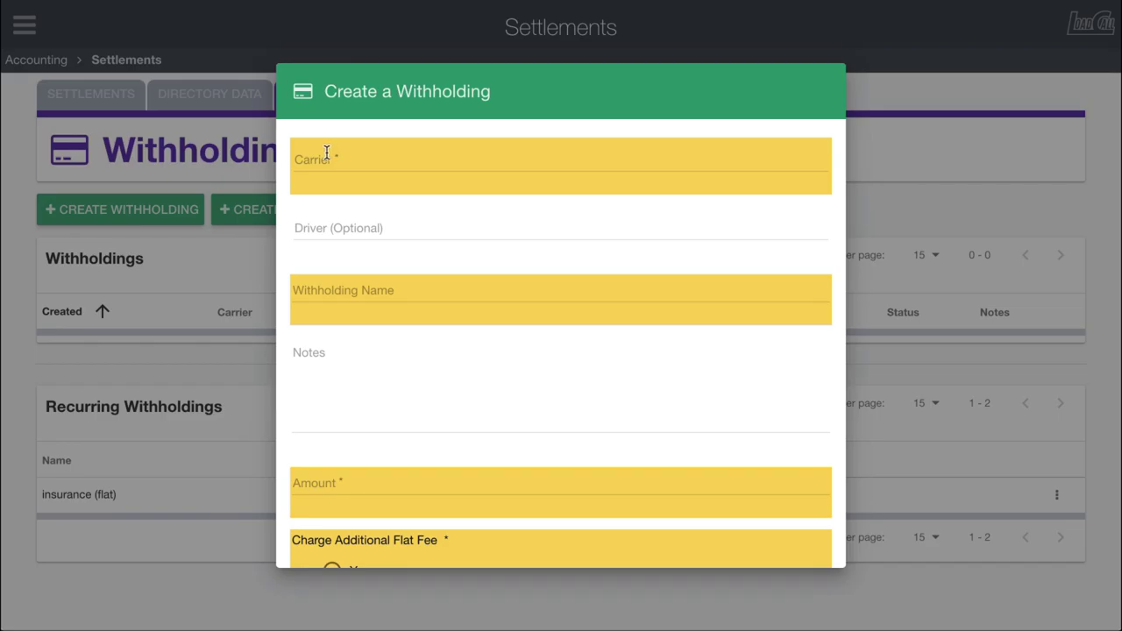
scroll(345, 165, "down", 5)
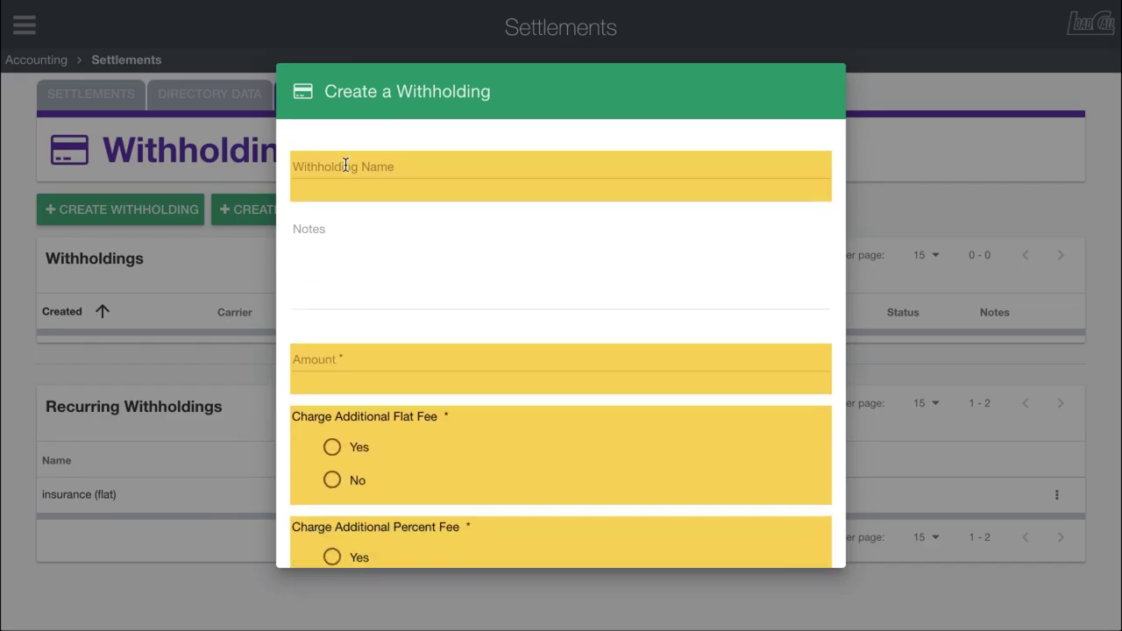
scroll(345, 165, "up", 5)
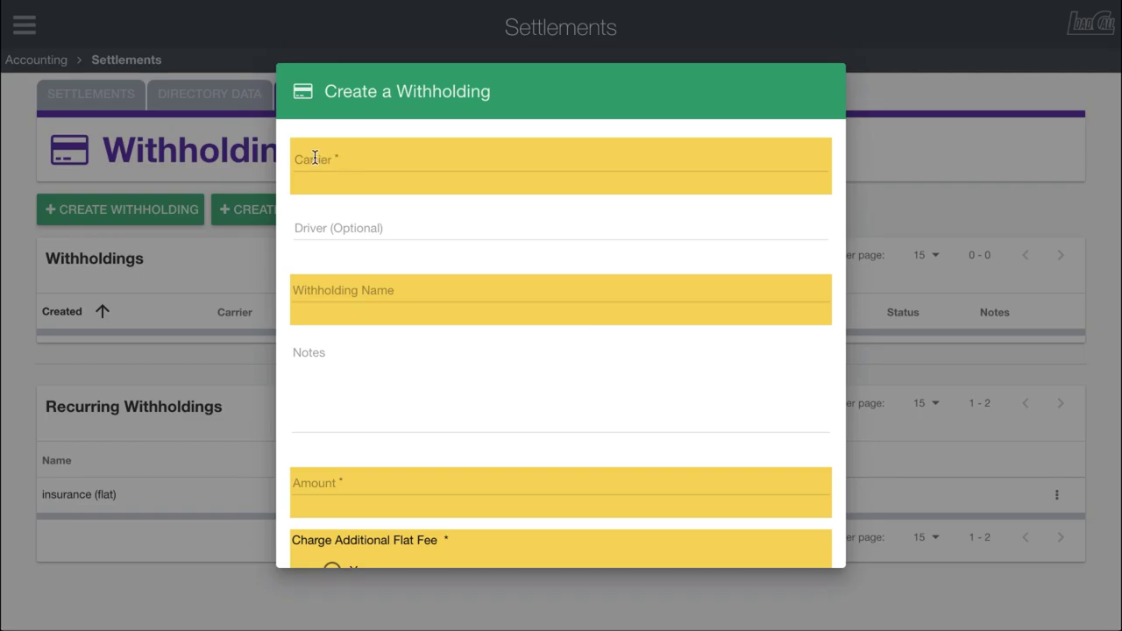
left_click(346, 152)
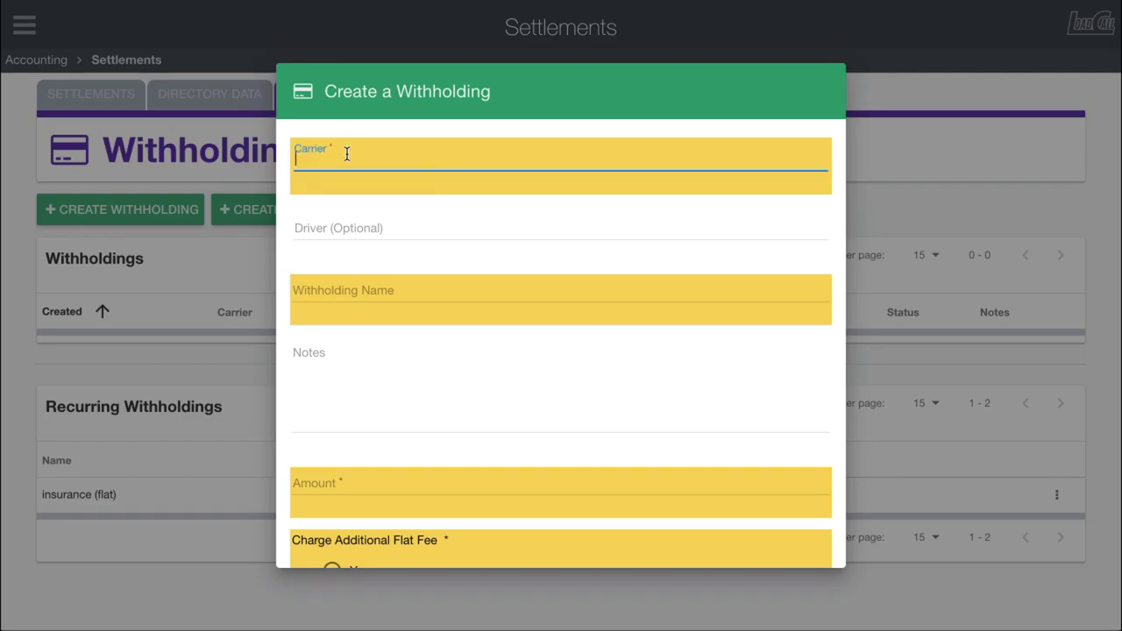
type("ad")
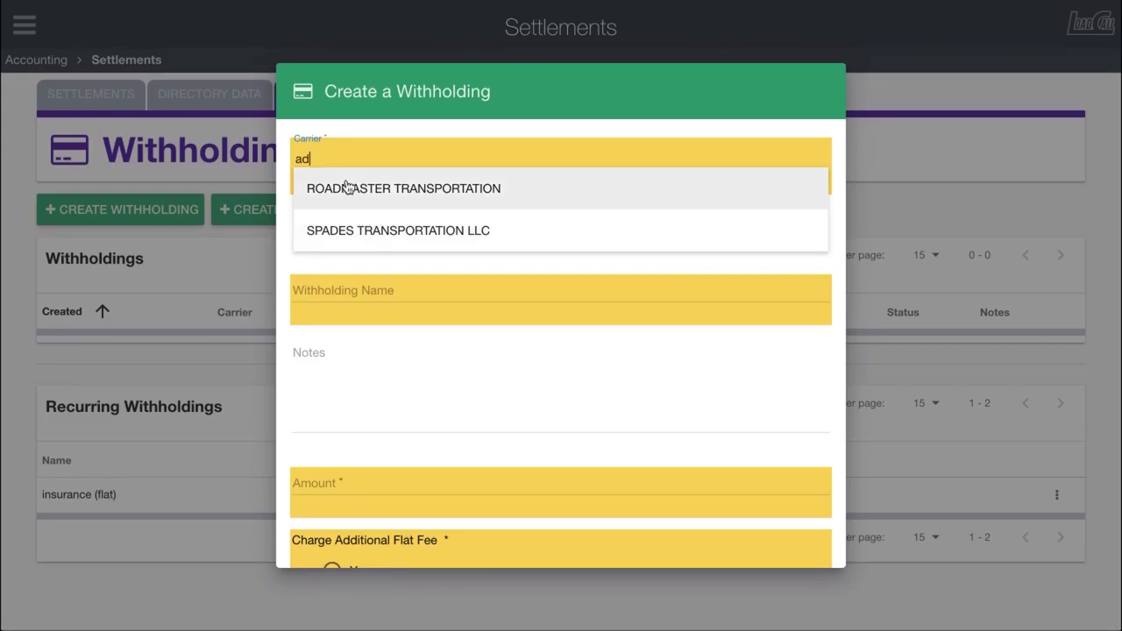
left_click(358, 221)
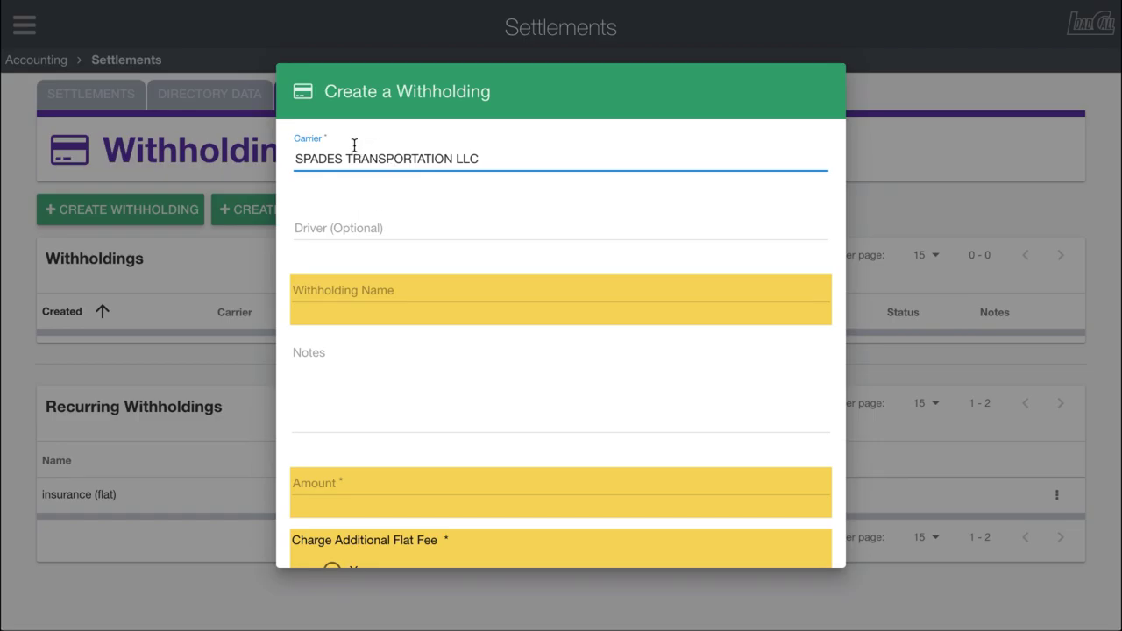
Clear the suggested driver so the Driver field stays blank
left_click(331, 229)
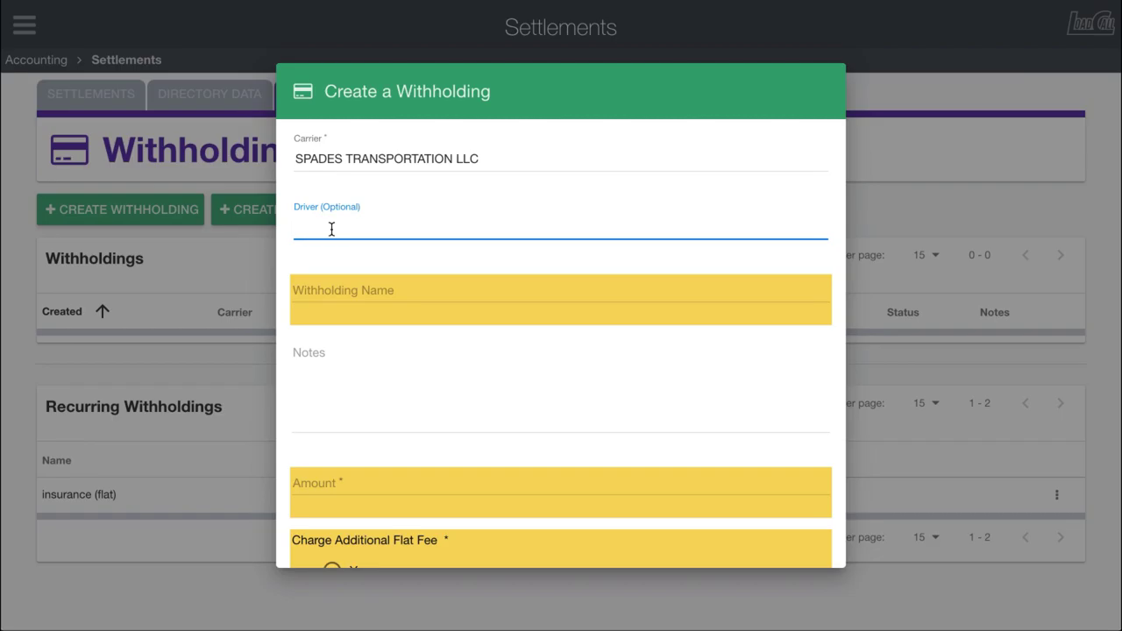
type("col")
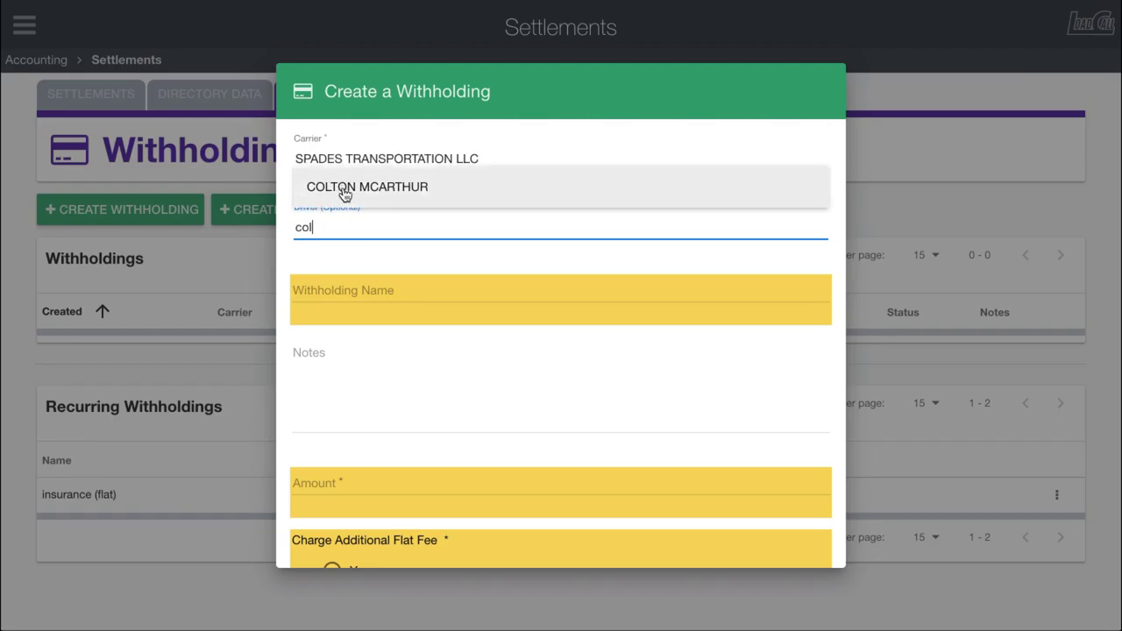
left_click(343, 193)
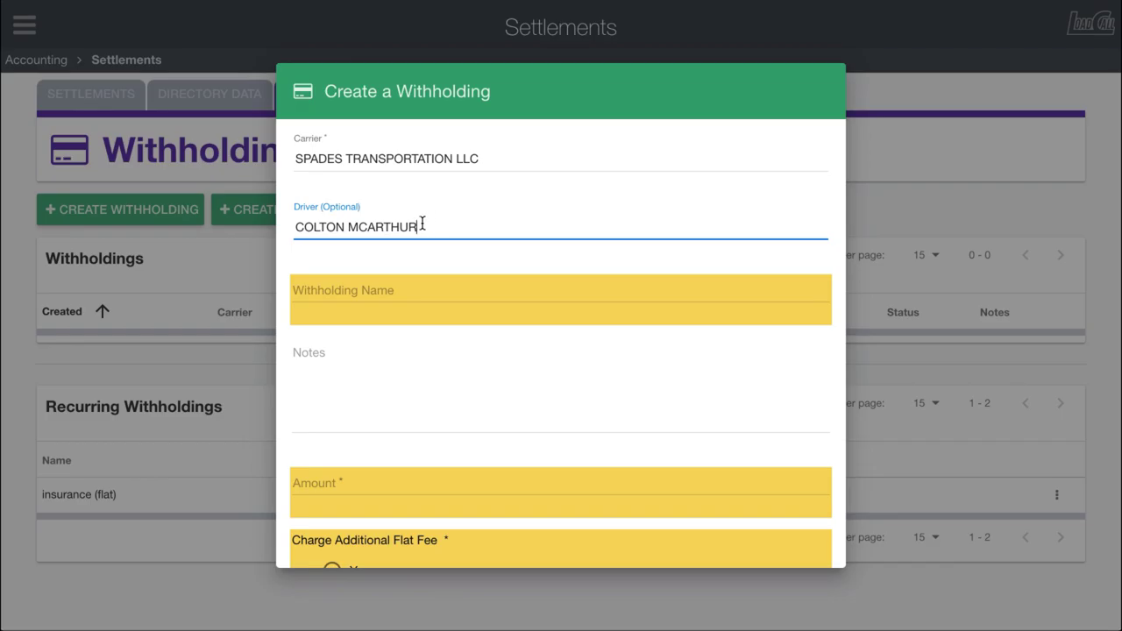
left_click_drag(418, 227, 279, 215)
key("BackSpace")
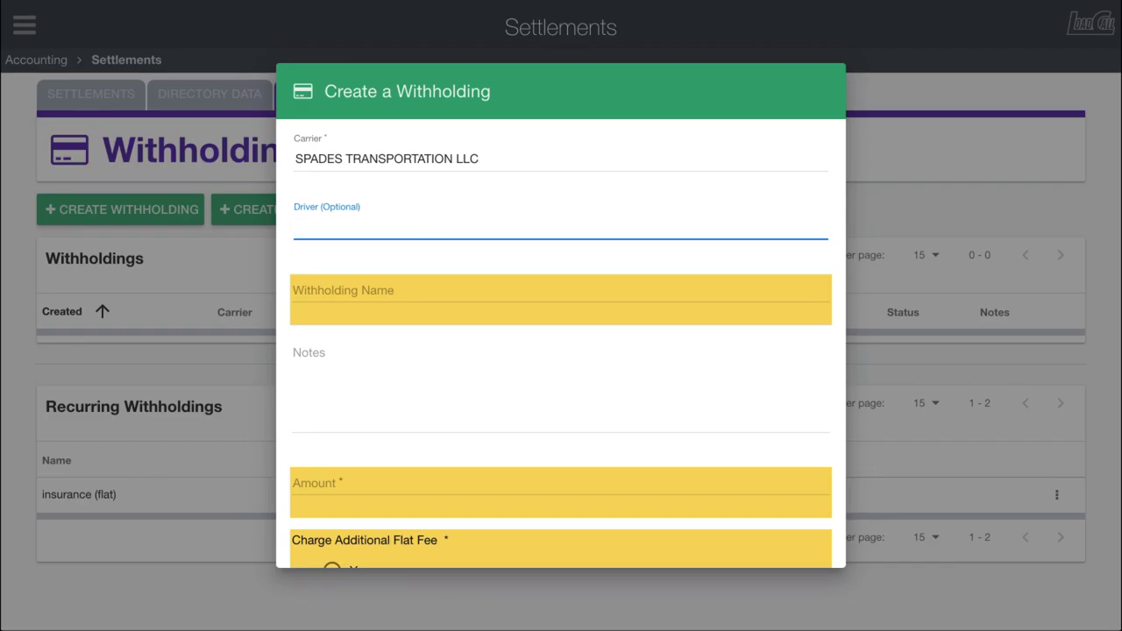
Name the withholding 'Cash Advance' and add the note 'Covered a repair'
left_click(328, 295)
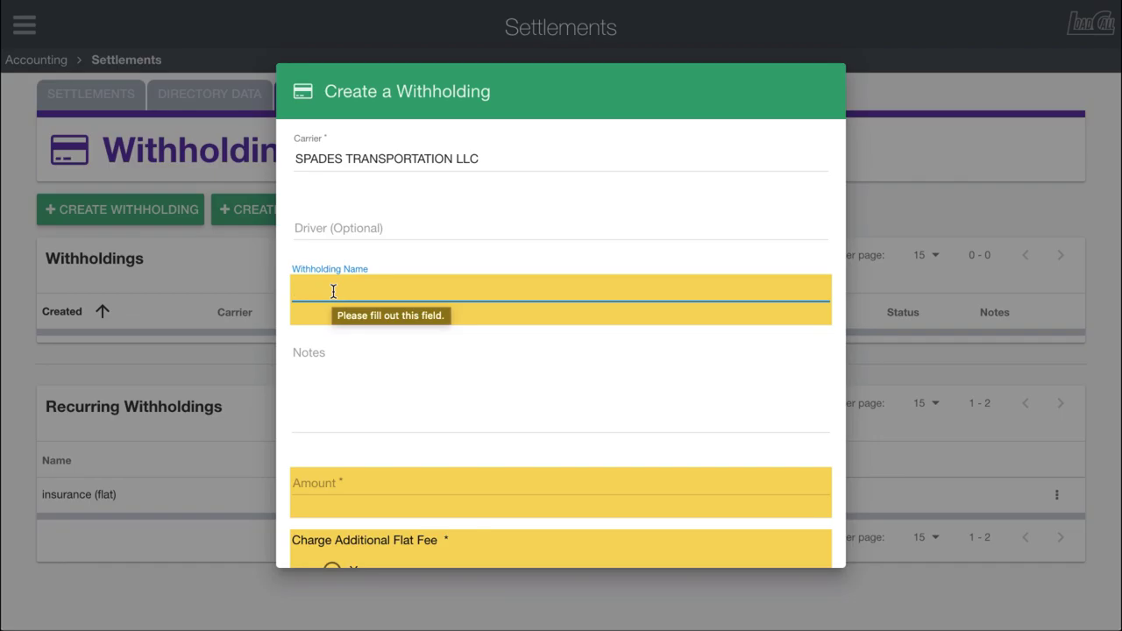
type("Cas")
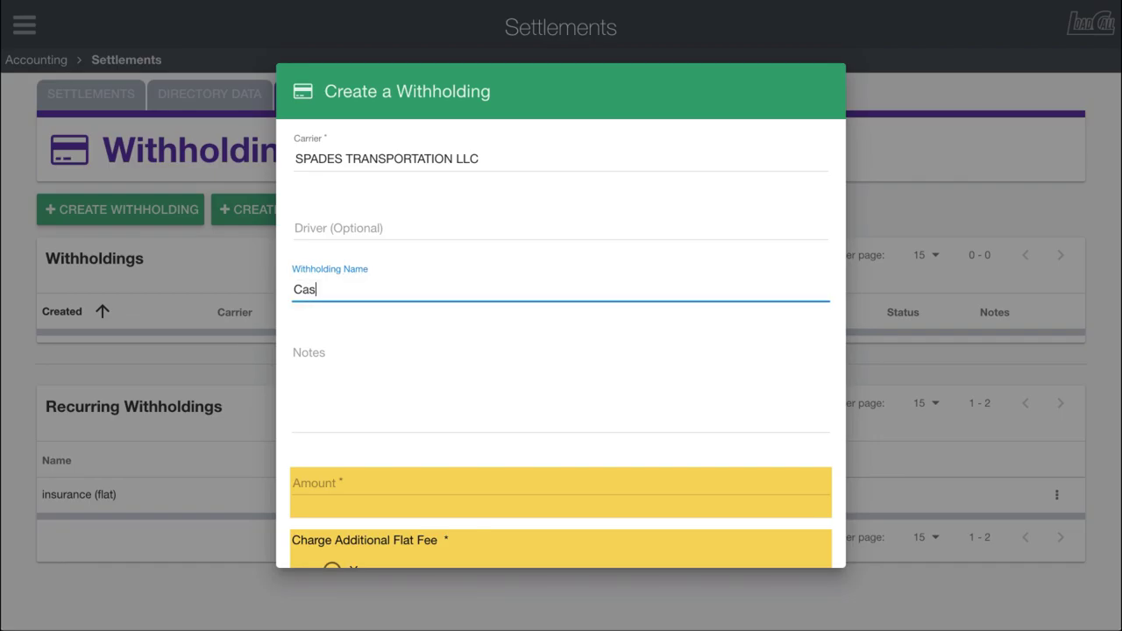
type("h Advance")
scroll(405, 318, "down", 1)
scroll(386, 318, "down", 1)
left_click(338, 321)
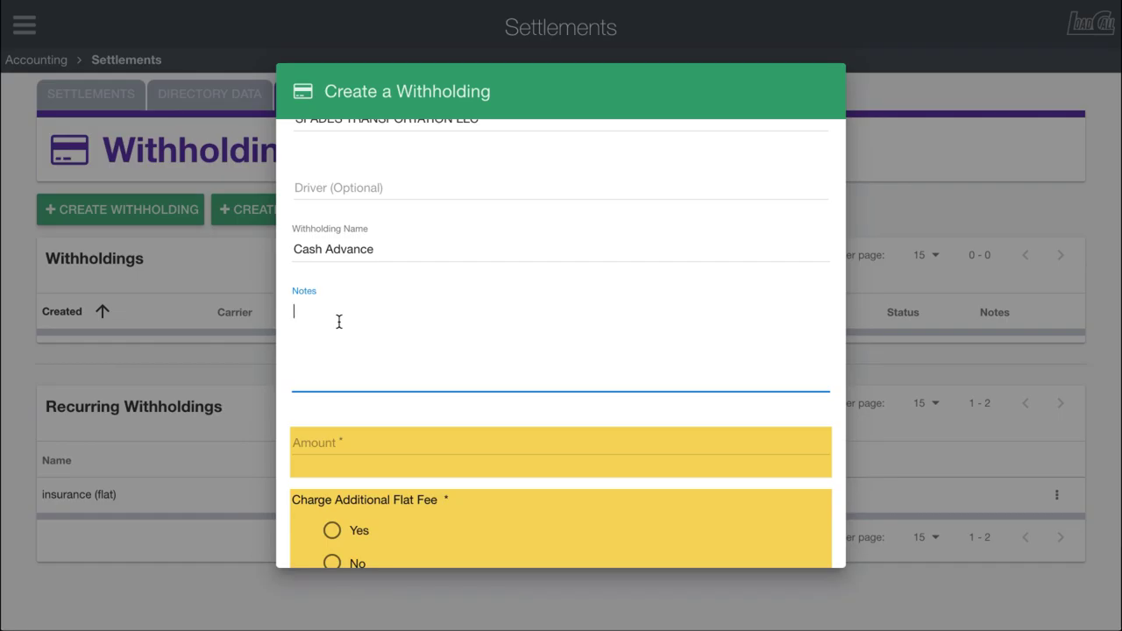
type("Coverec a repair")
left_click(340, 310)
key("BackSpace")
type("d")
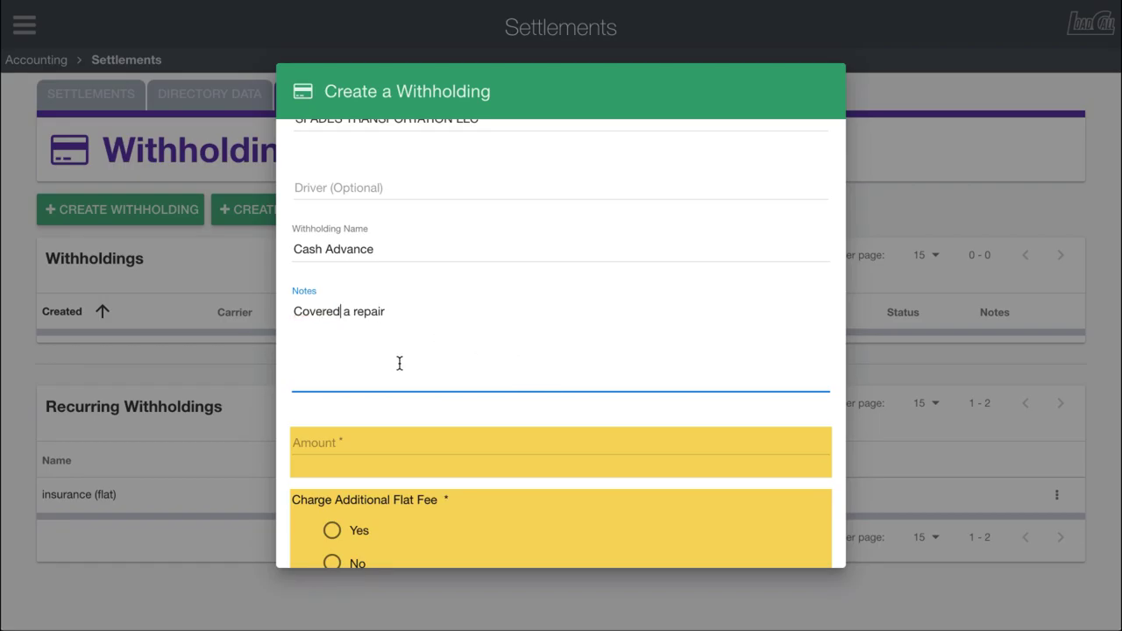
Enter 1200 as the withholding amount
scroll(398, 363, "down", 2)
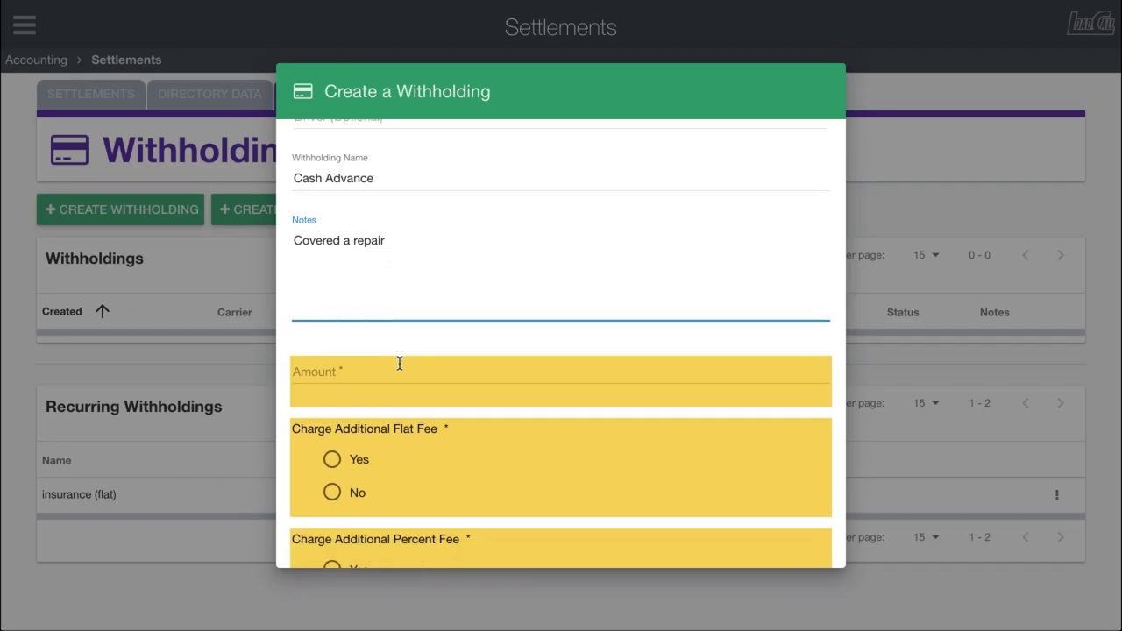
left_click(344, 370)
type("1200")
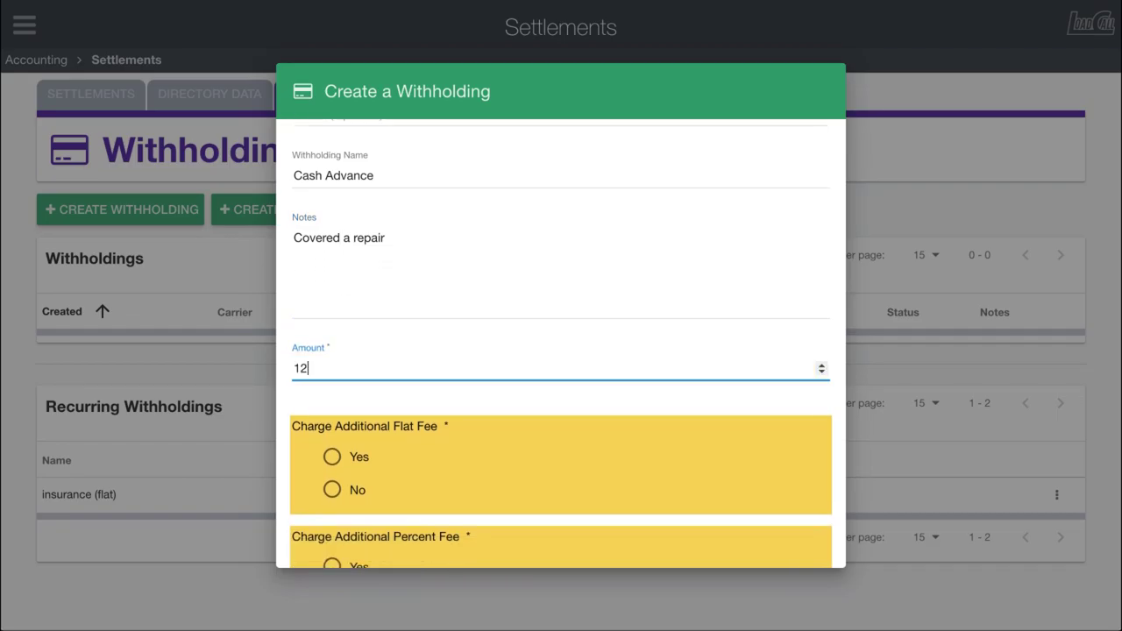
left_click(398, 408)
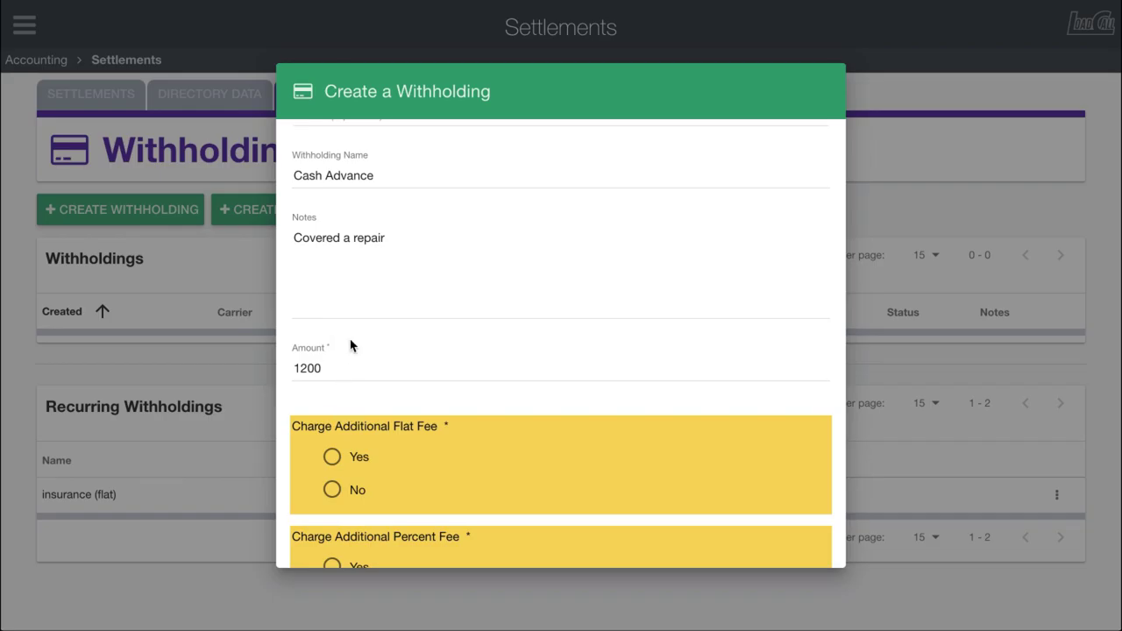
Set both the additional flat fee and additional percent fee to No
scroll(364, 340, "down", 1)
scroll(364, 339, "down", 3)
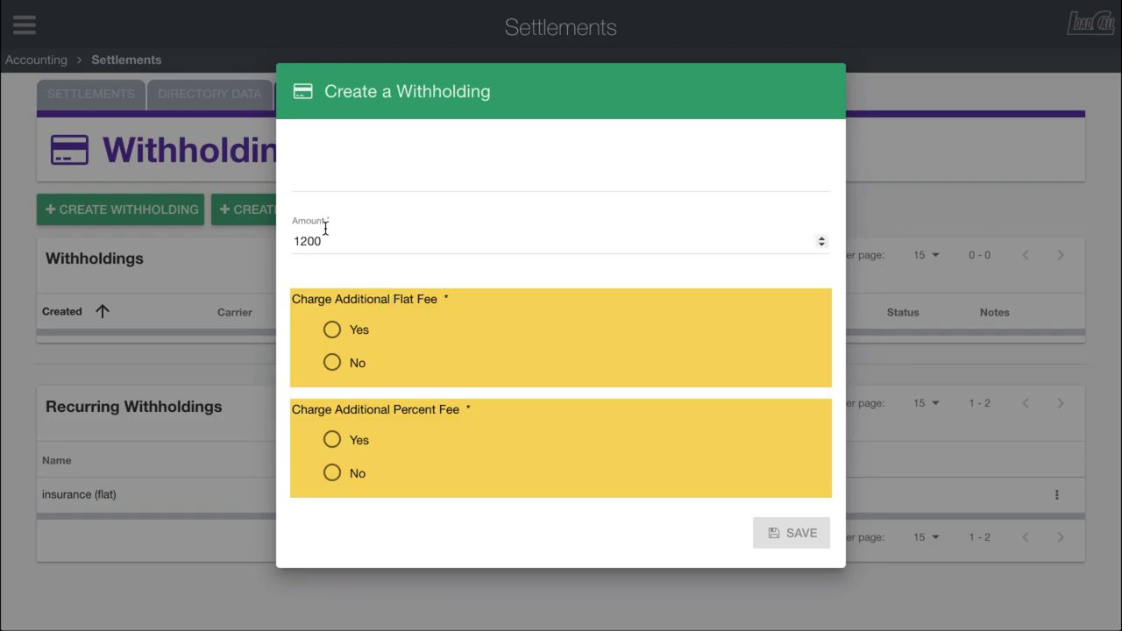
left_click(333, 365)
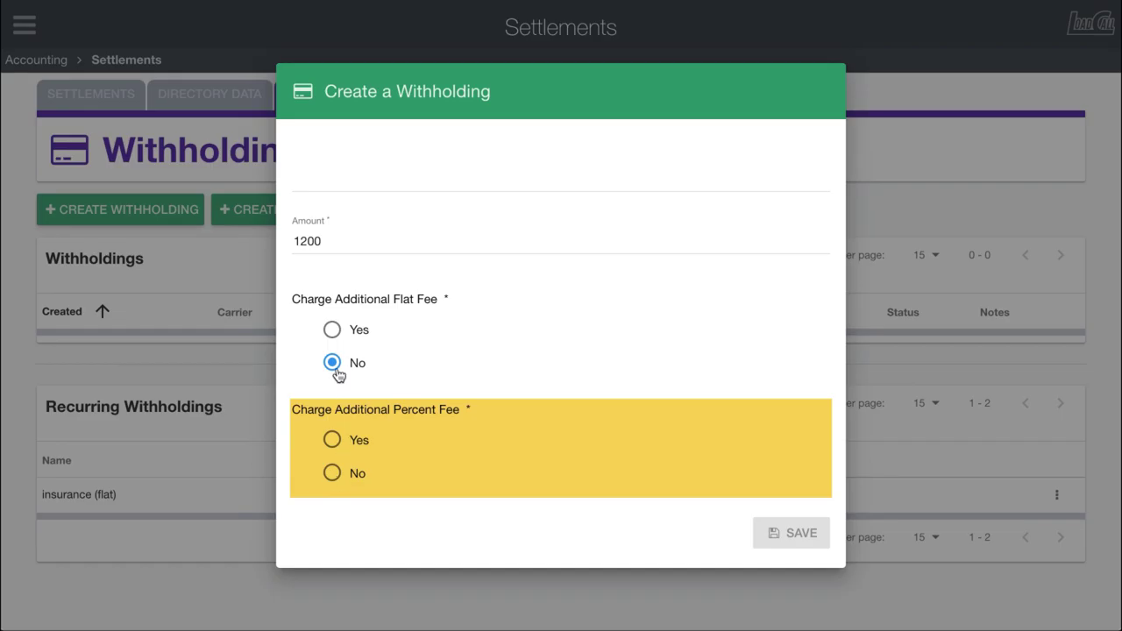
left_click(333, 473)
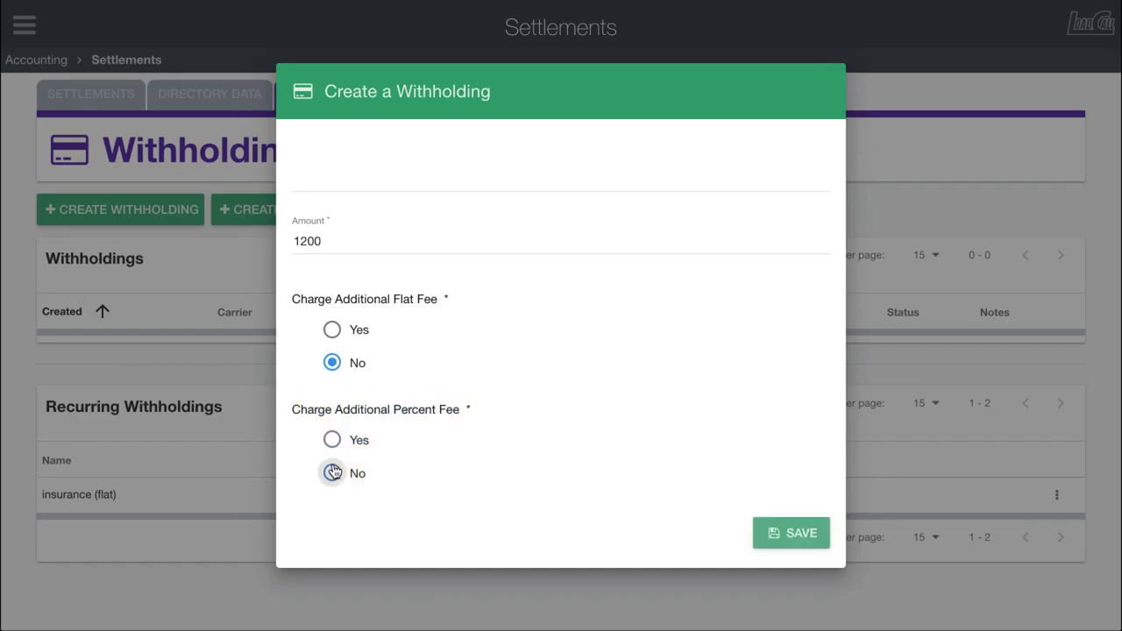
left_click(330, 329)
left_click(332, 362)
left_click(332, 439)
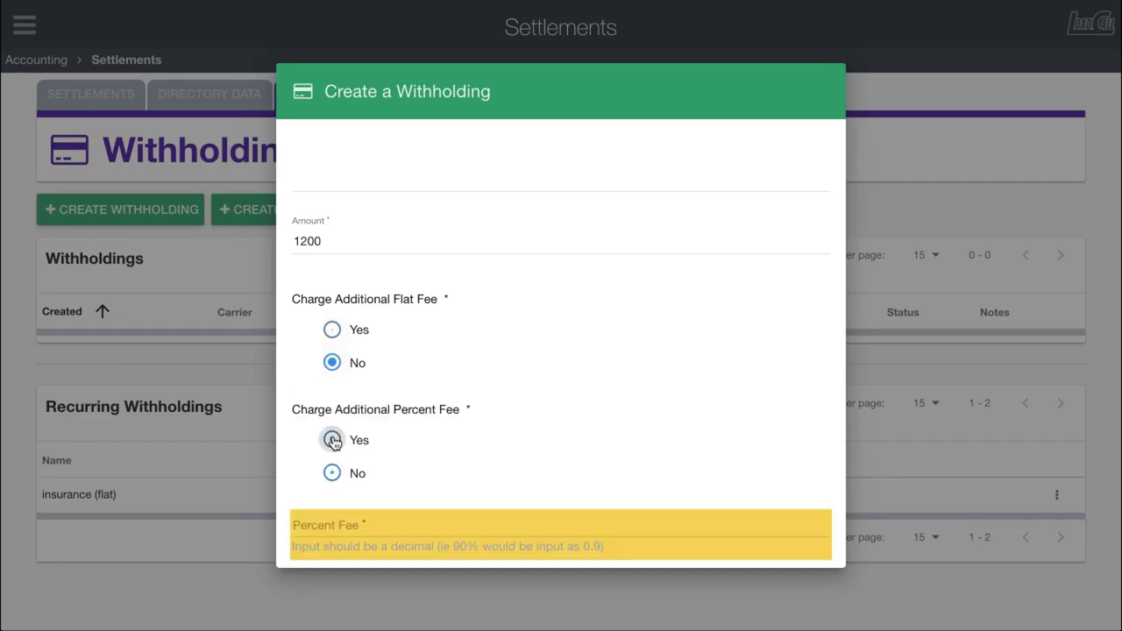
left_click(334, 472)
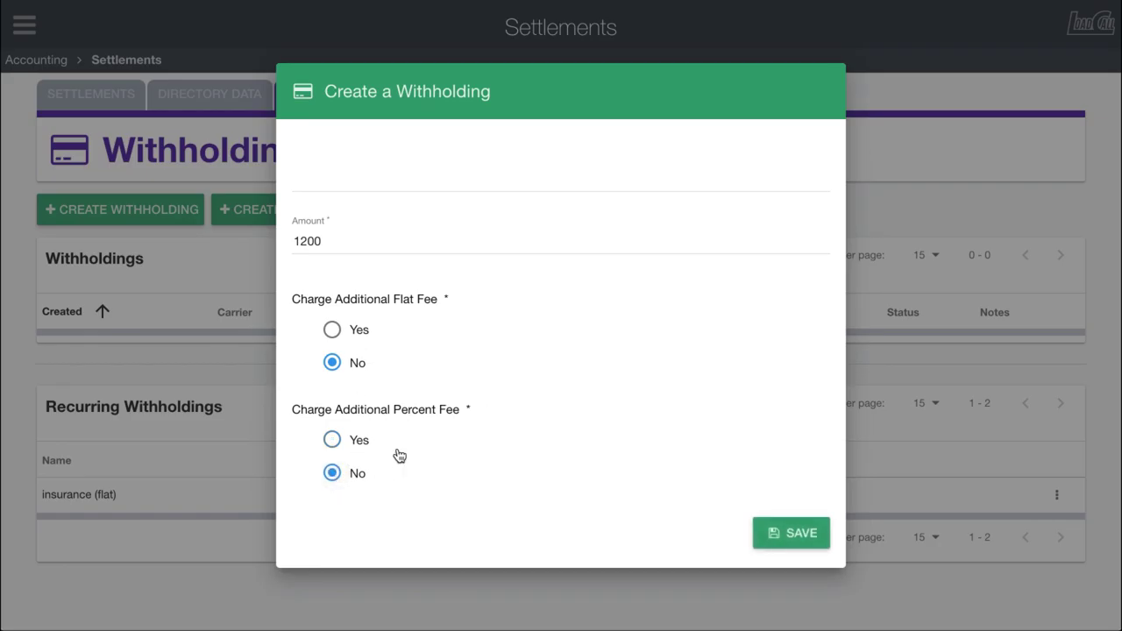
scroll(399, 455, "up", 1)
scroll(397, 456, "down", 1)
left_click(797, 533)
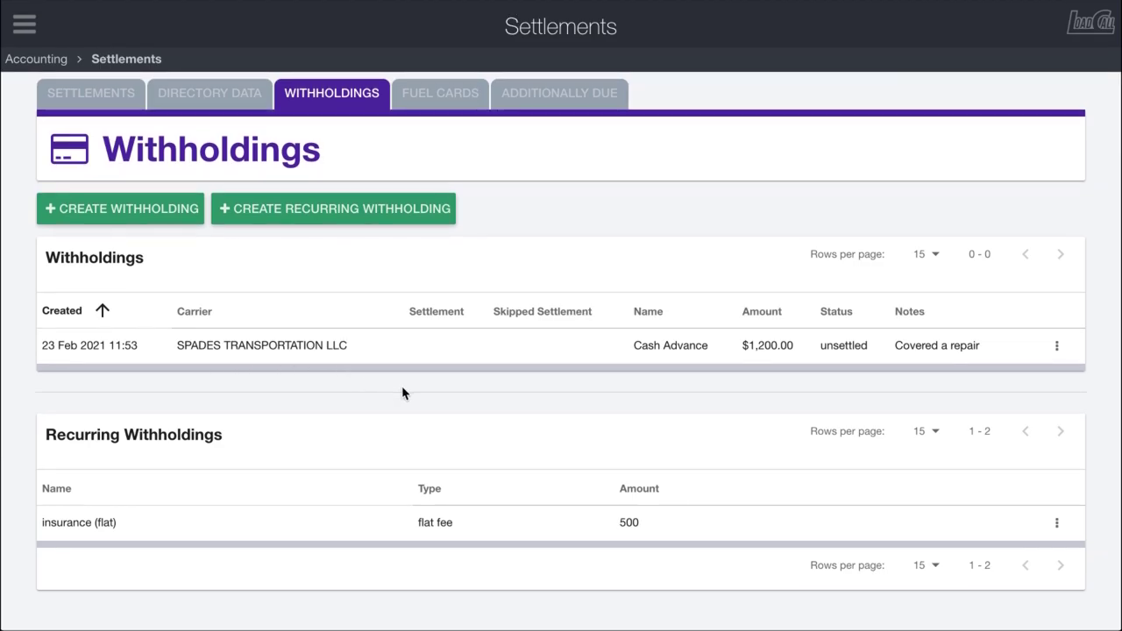
left_click(1057, 347)
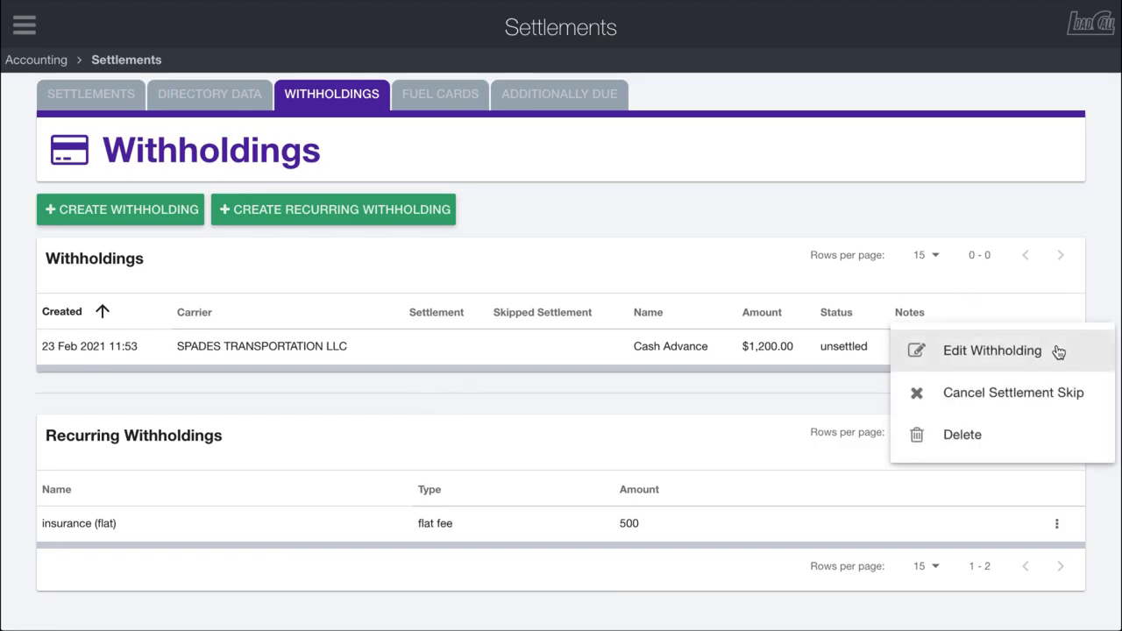
left_click(947, 354)
left_click(938, 290)
left_click(1057, 347)
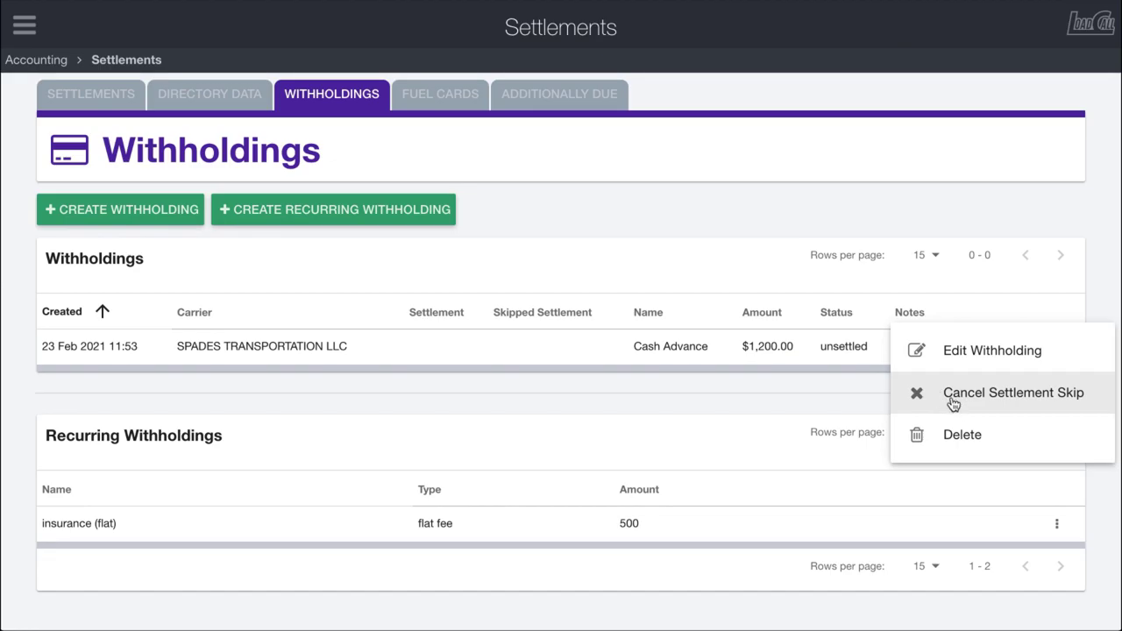
left_click(783, 394)
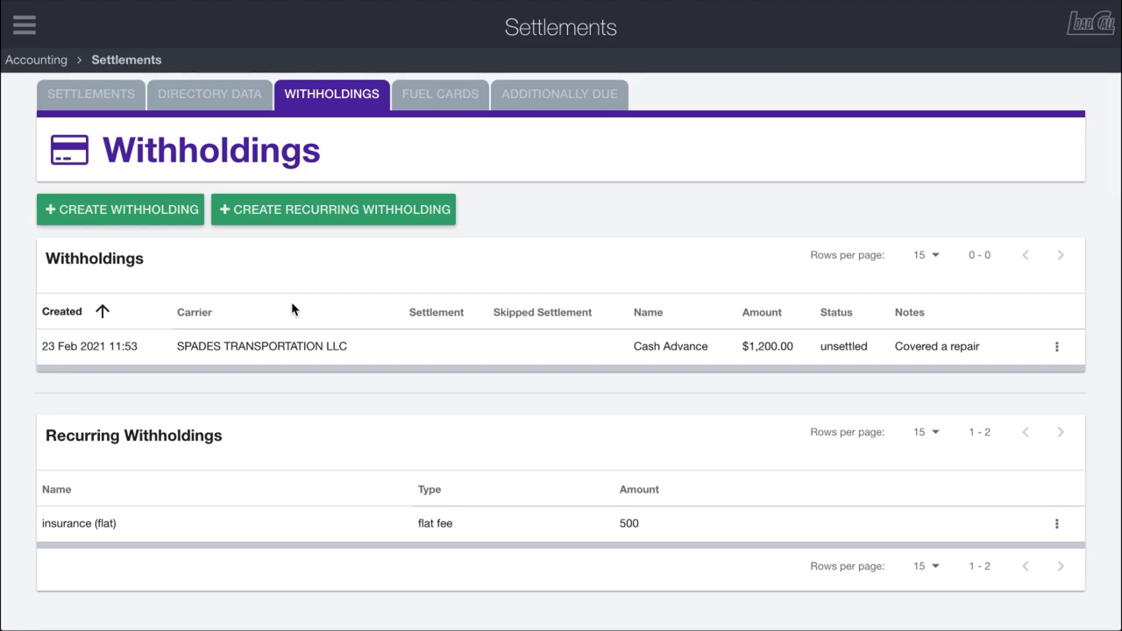
left_click(1059, 346)
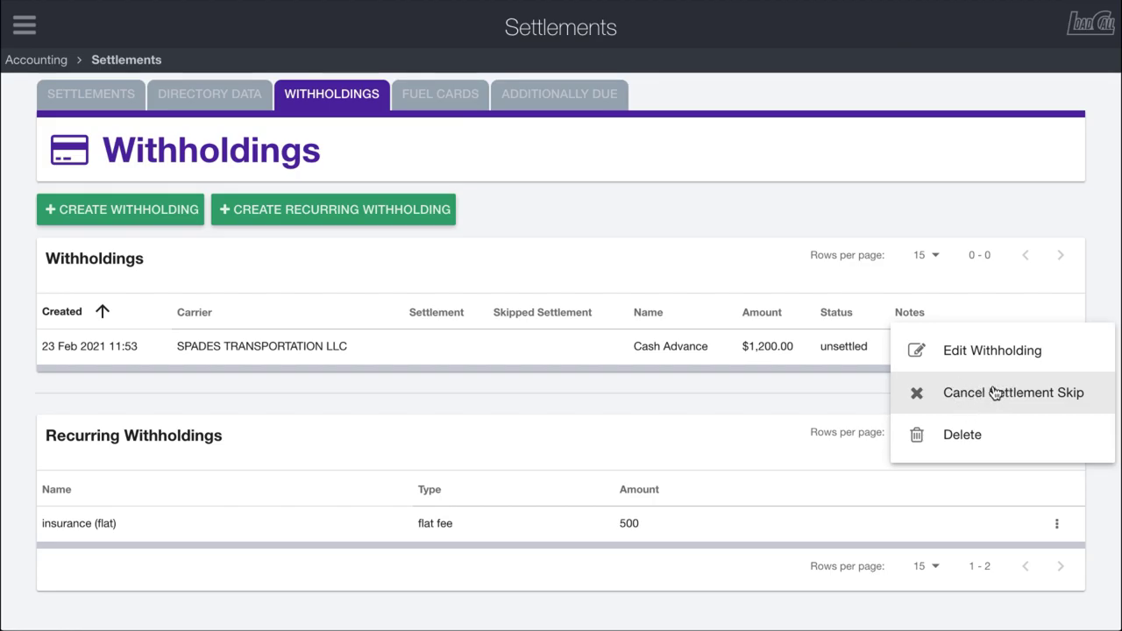
left_click(731, 390)
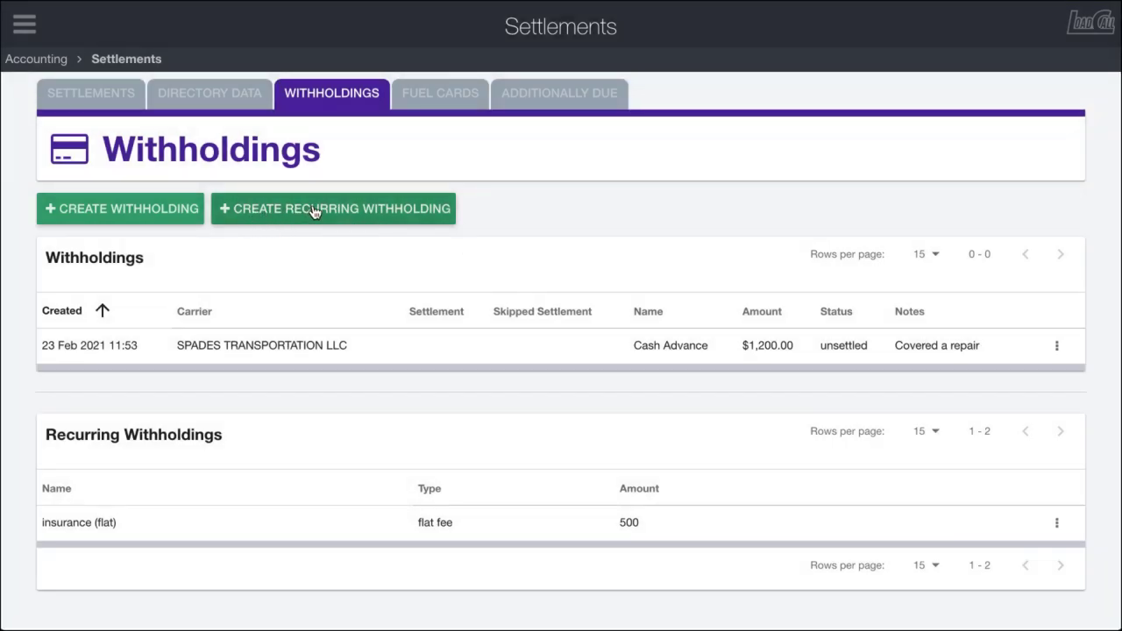
Begin a recurring withholding and confirm the warning by typing 'danger'
left_click(336, 215)
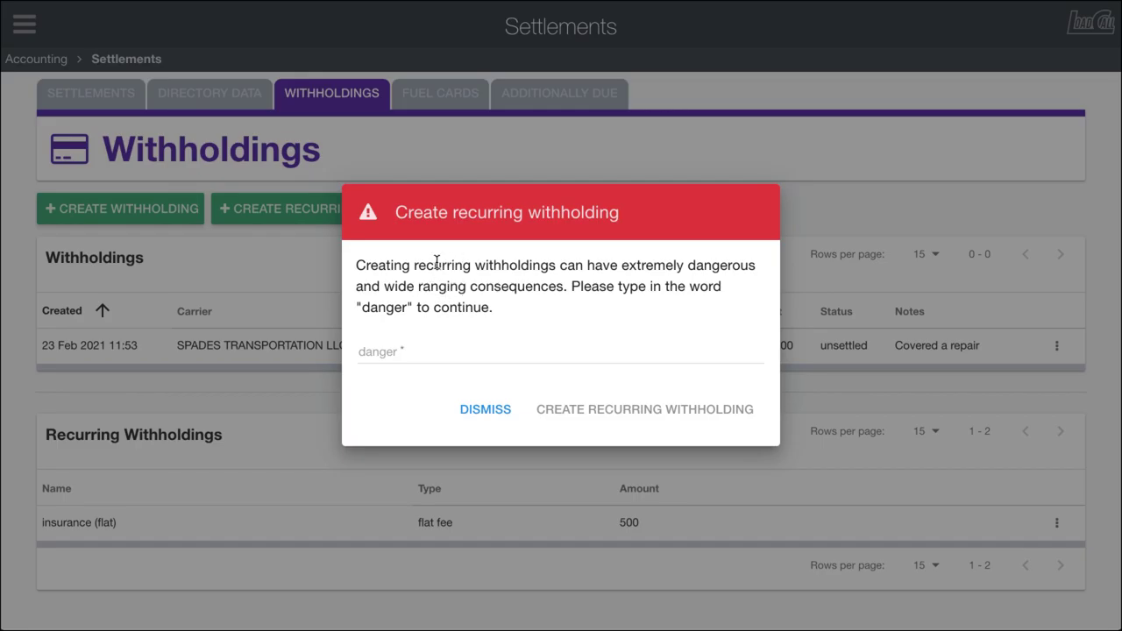
left_click(411, 359)
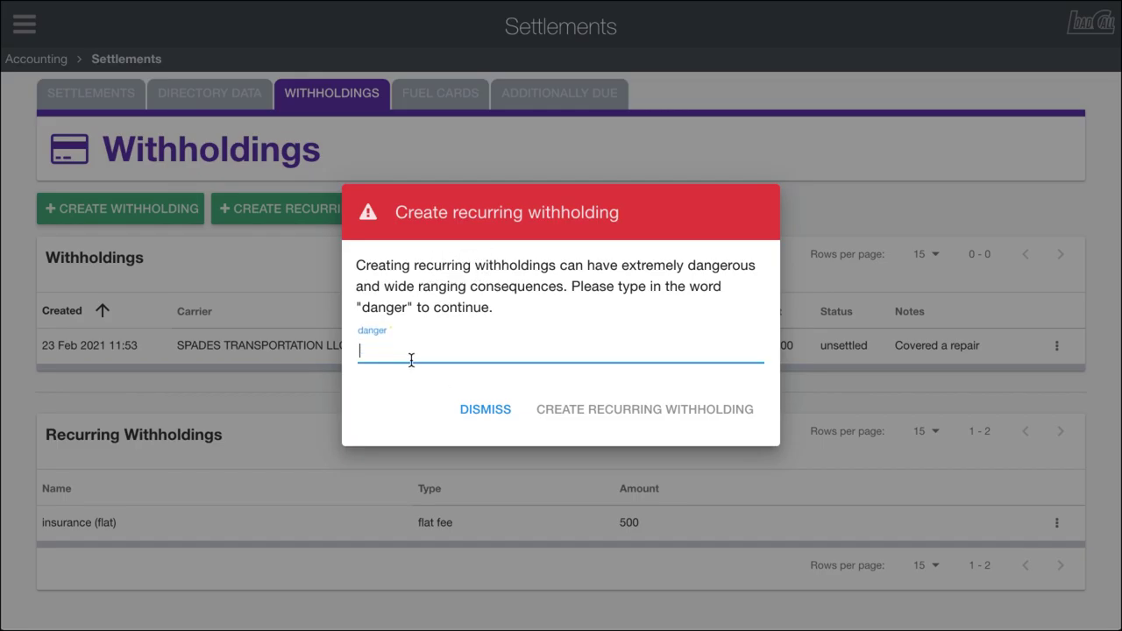
type("danger")
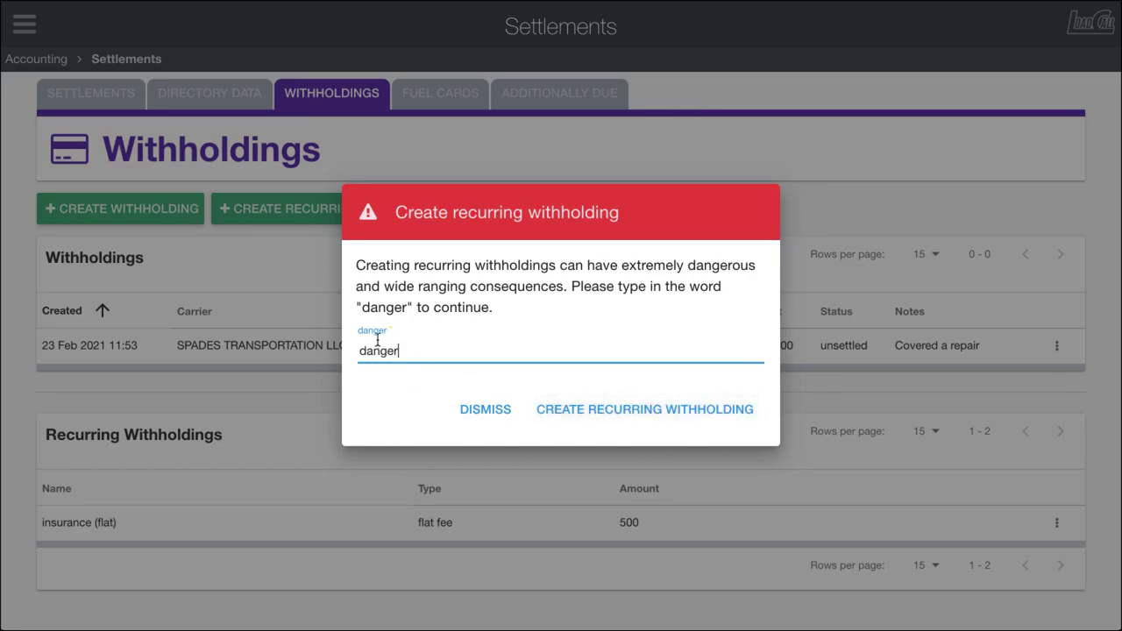
left_click(589, 411)
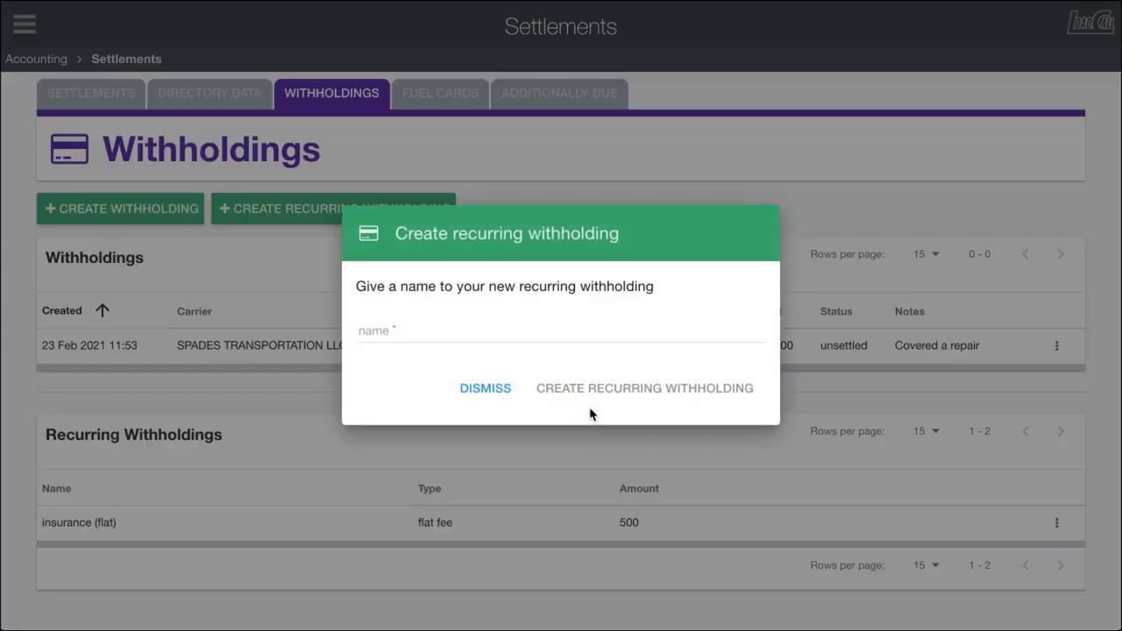
Create the recurring withholding named 'truck insurance'
left_click(402, 319)
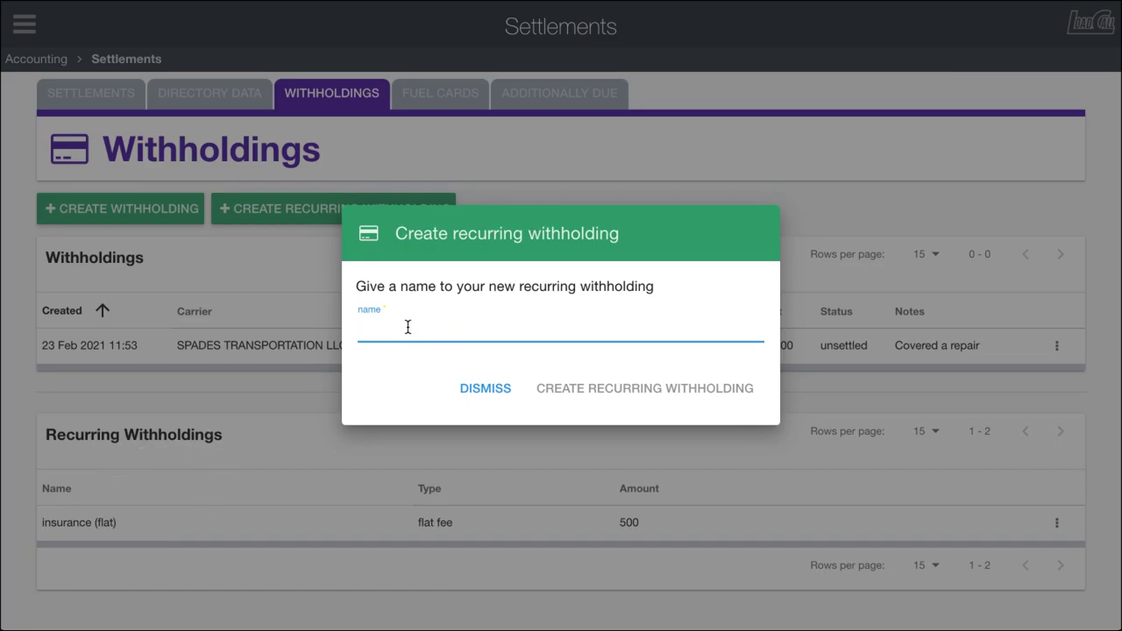
type("truck ins")
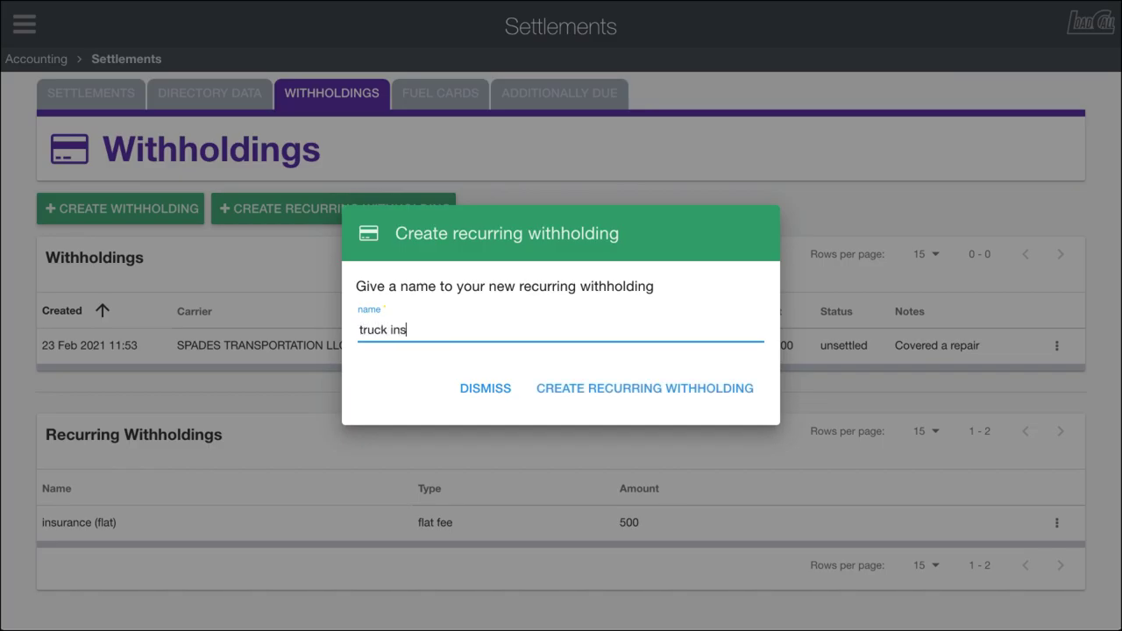
type("urance")
left_click(571, 390)
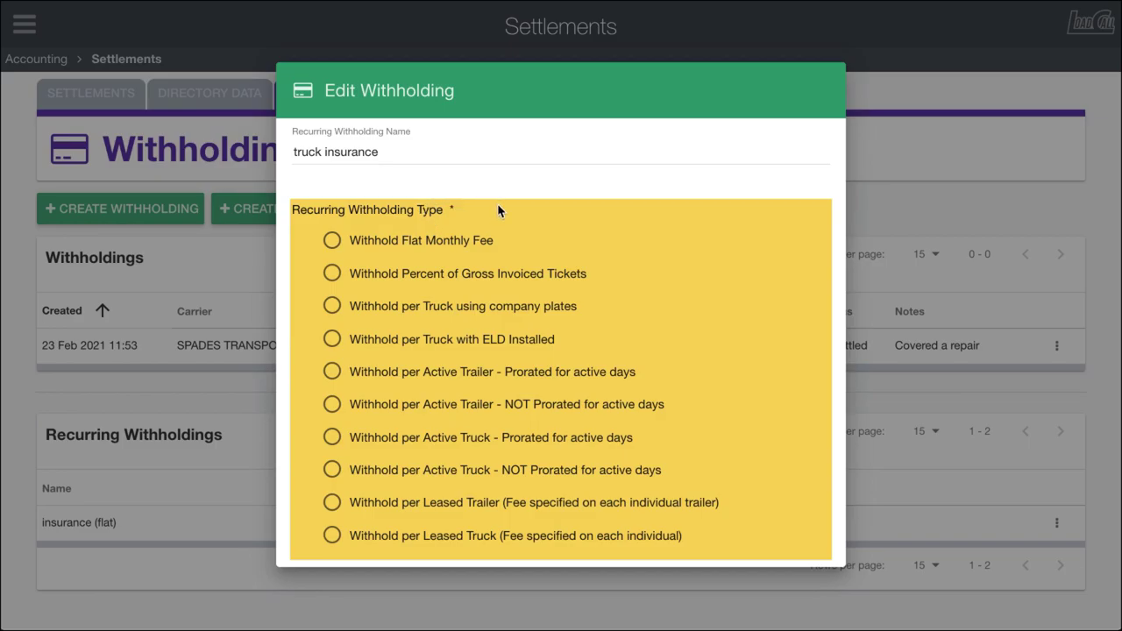
Choose Withhold per Leased Truck as the withholding type
scroll(497, 210, "down", 1)
scroll(497, 211, "up", 1)
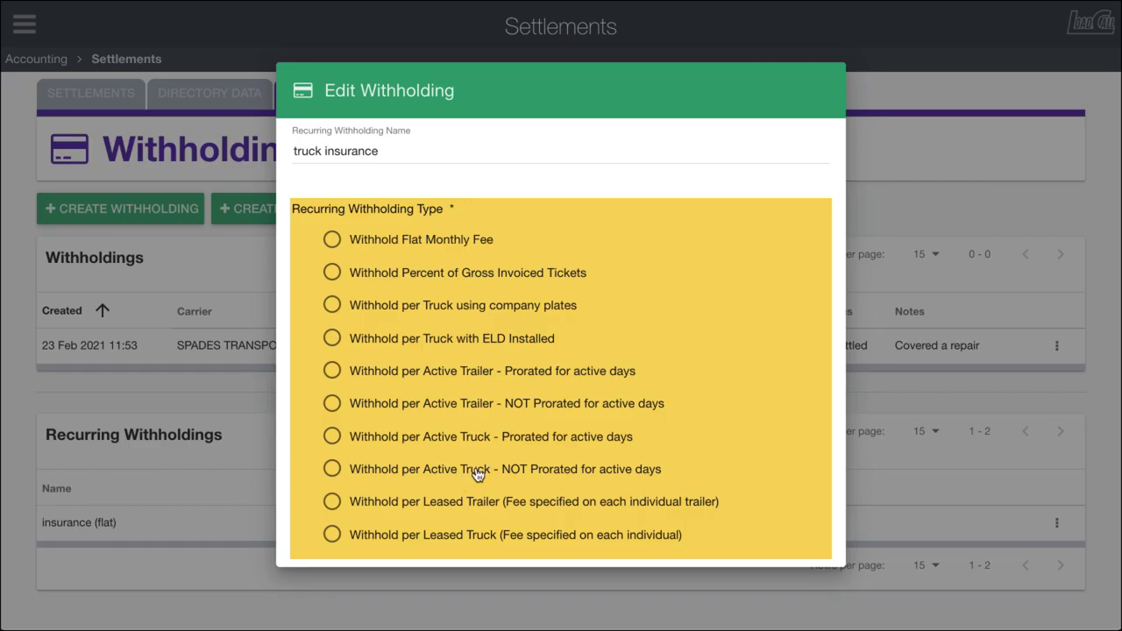
scroll(483, 457, "down", 1)
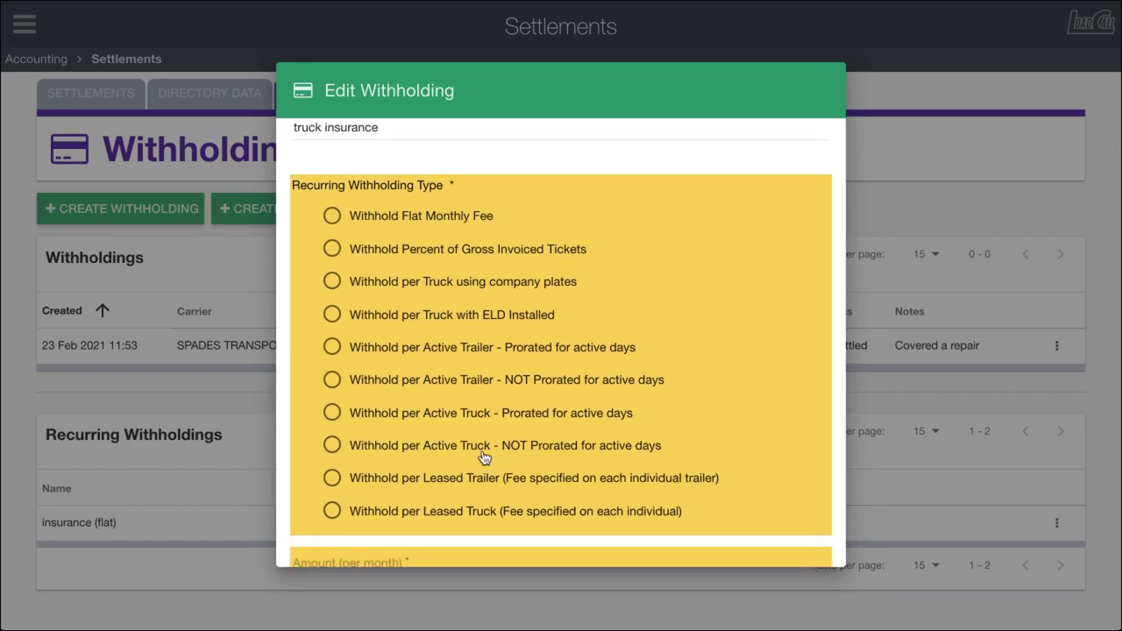
scroll(483, 457, "down", 1)
scroll(483, 456, "up", 2)
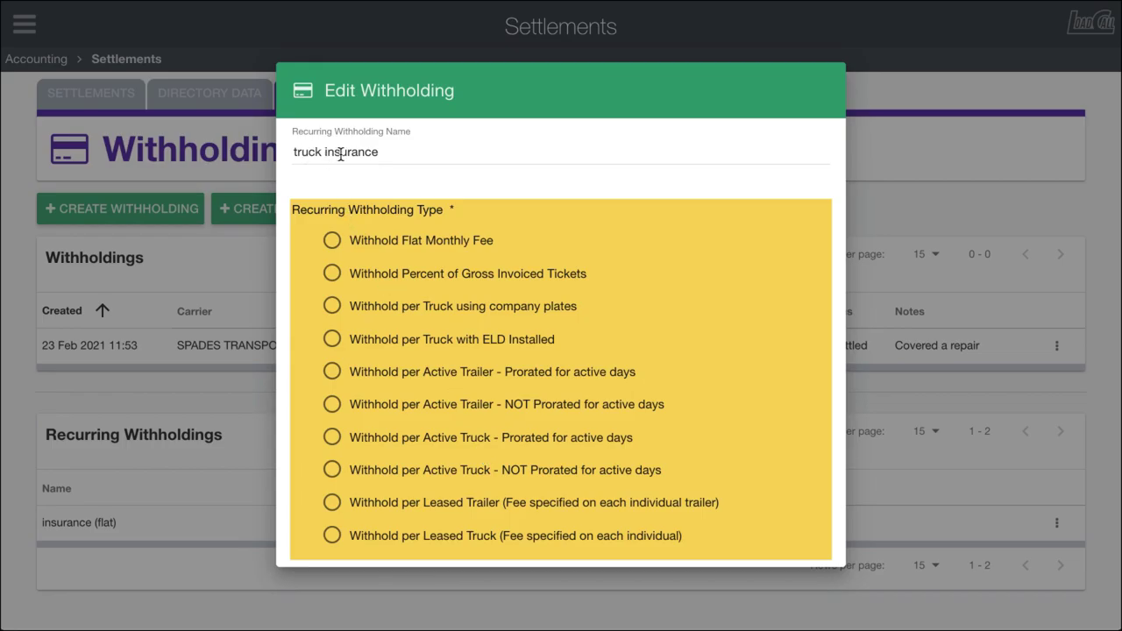
left_click(333, 535)
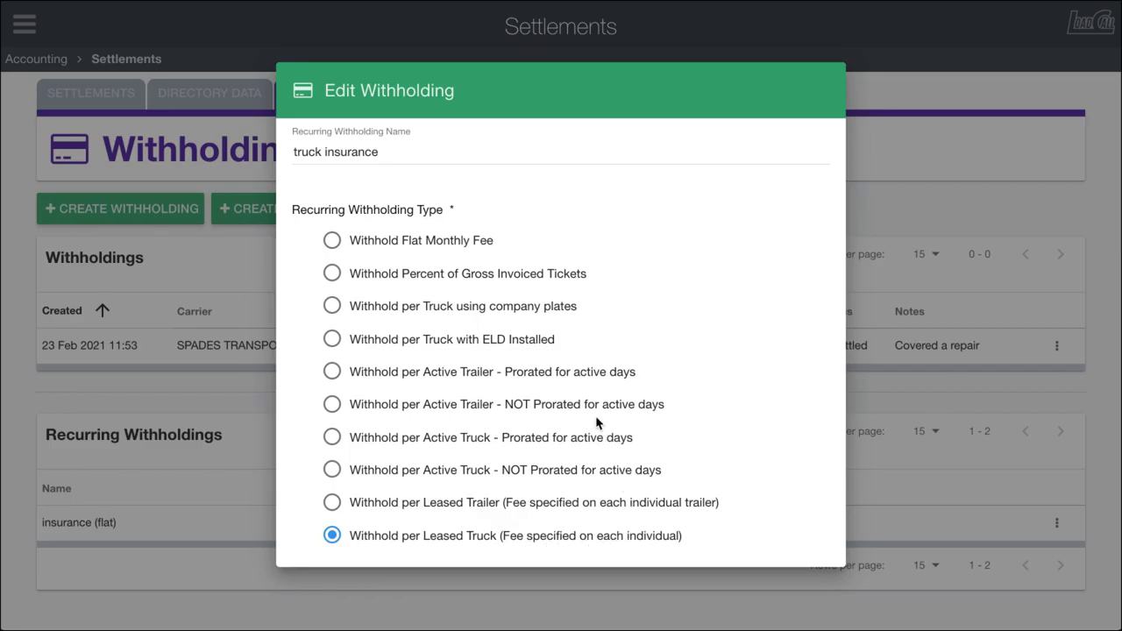
scroll(593, 361, "down", 1)
scroll(592, 360, "up", 1)
scroll(593, 360, "down", 2)
scroll(593, 361, "up", 2)
scroll(592, 360, "down", 1)
Compare the other type options, settle on per leased truck, and save
left_click(396, 179)
scroll(478, 358, "down", 1)
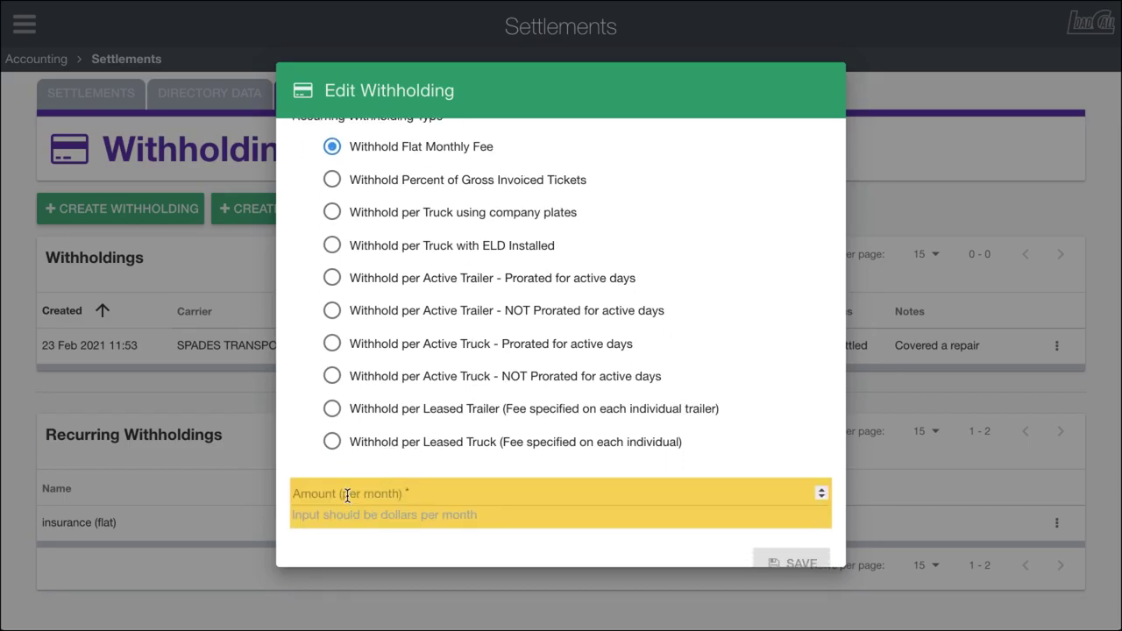
left_click(390, 185)
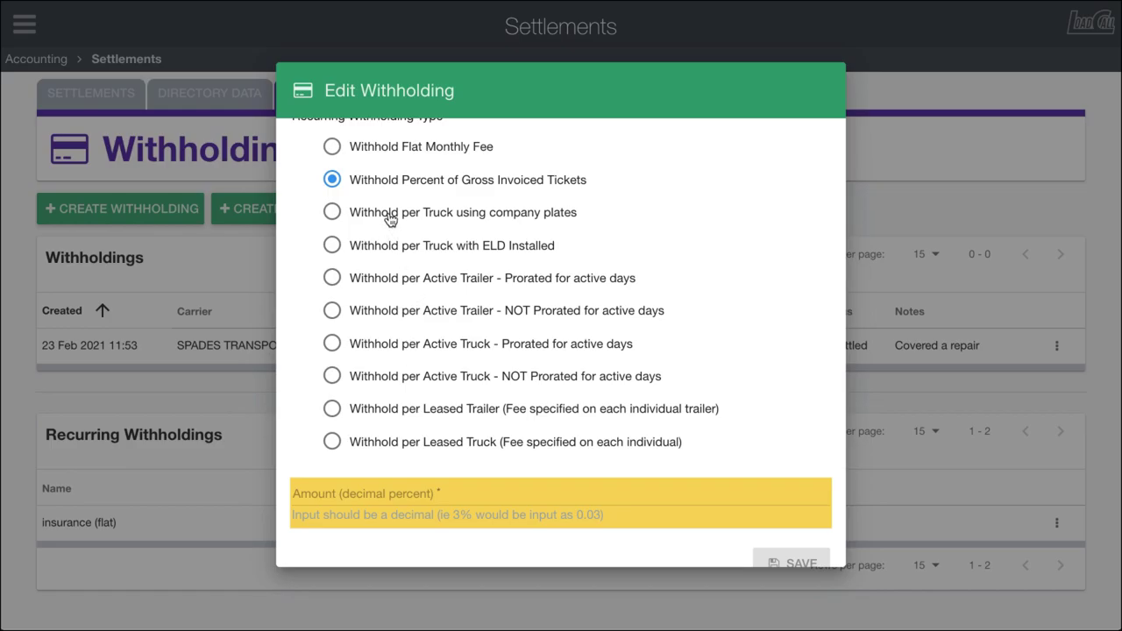
left_click(390, 217)
left_click(410, 443)
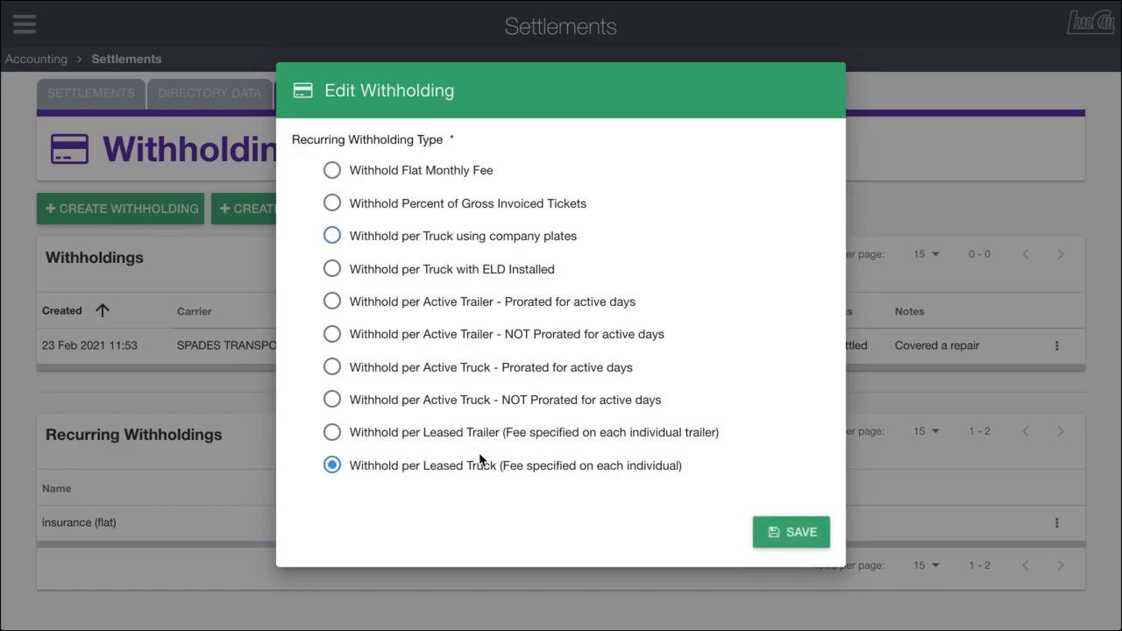
left_click(401, 401)
left_click(369, 347)
left_click(367, 312)
left_click(365, 279)
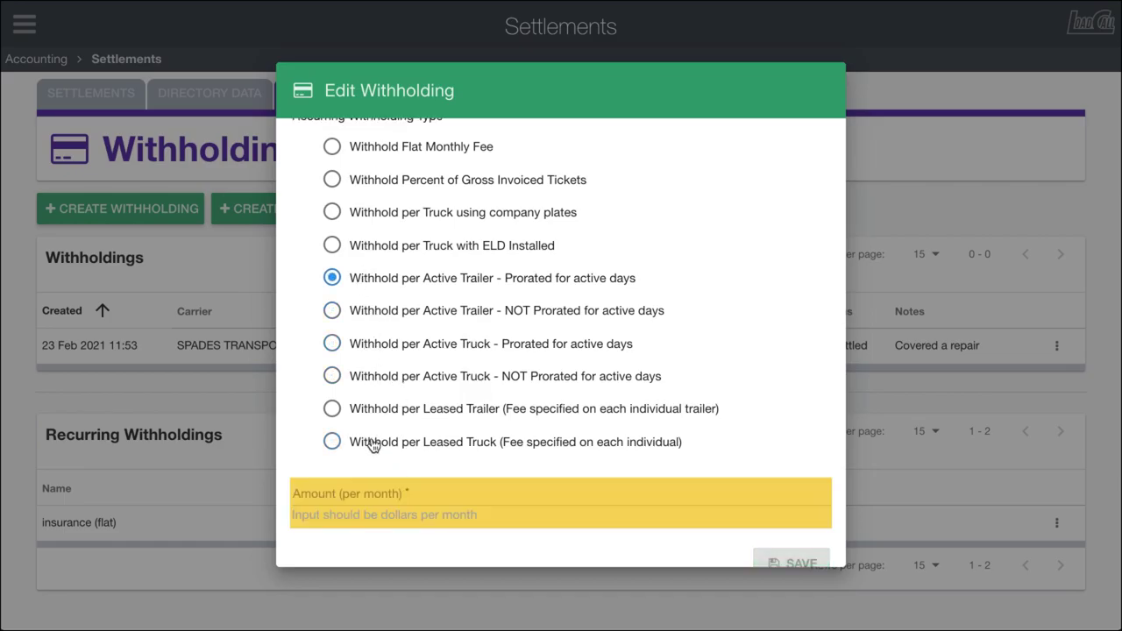
left_click(372, 445)
left_click(785, 536)
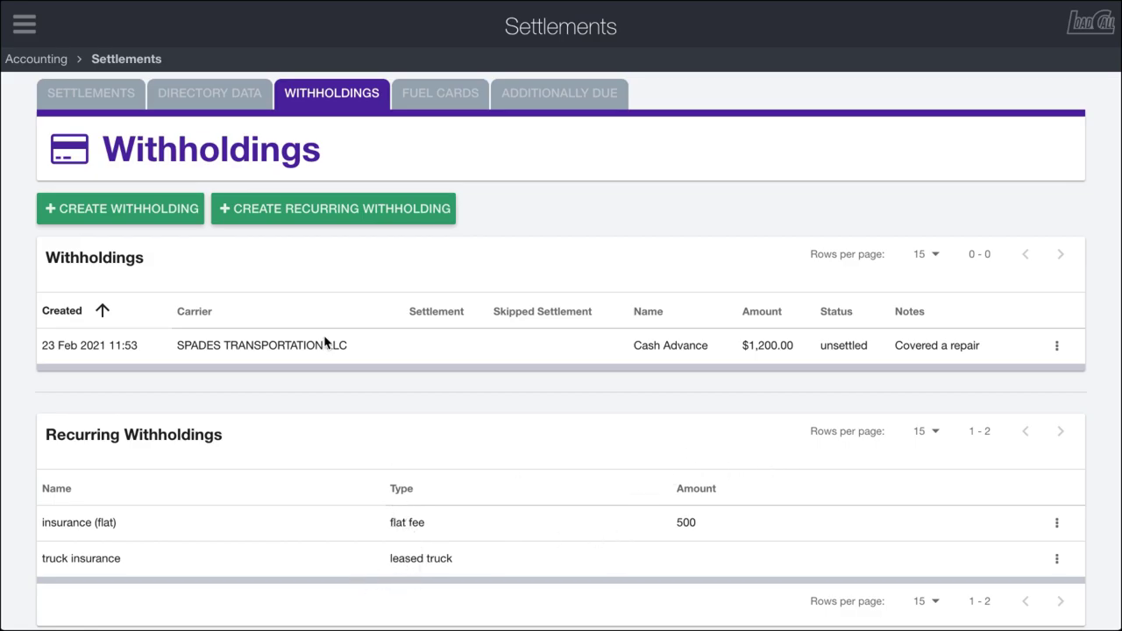
Go to Directory Data's Settlement Quick Config and show the TRUCKS list
left_click(204, 92)
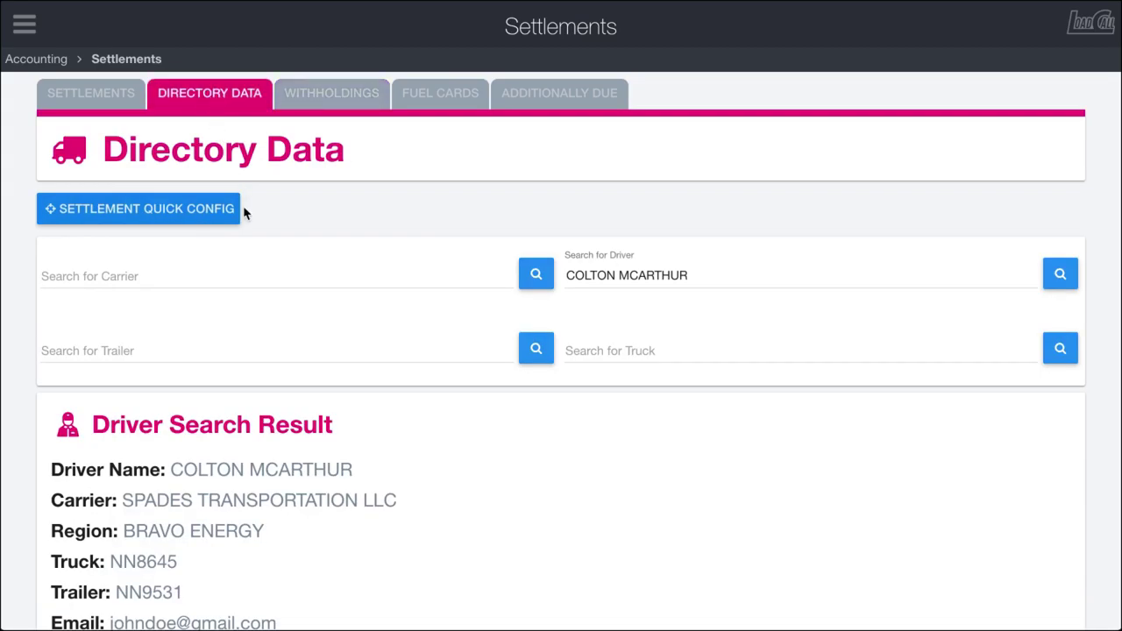
scroll(433, 495, "down", 2)
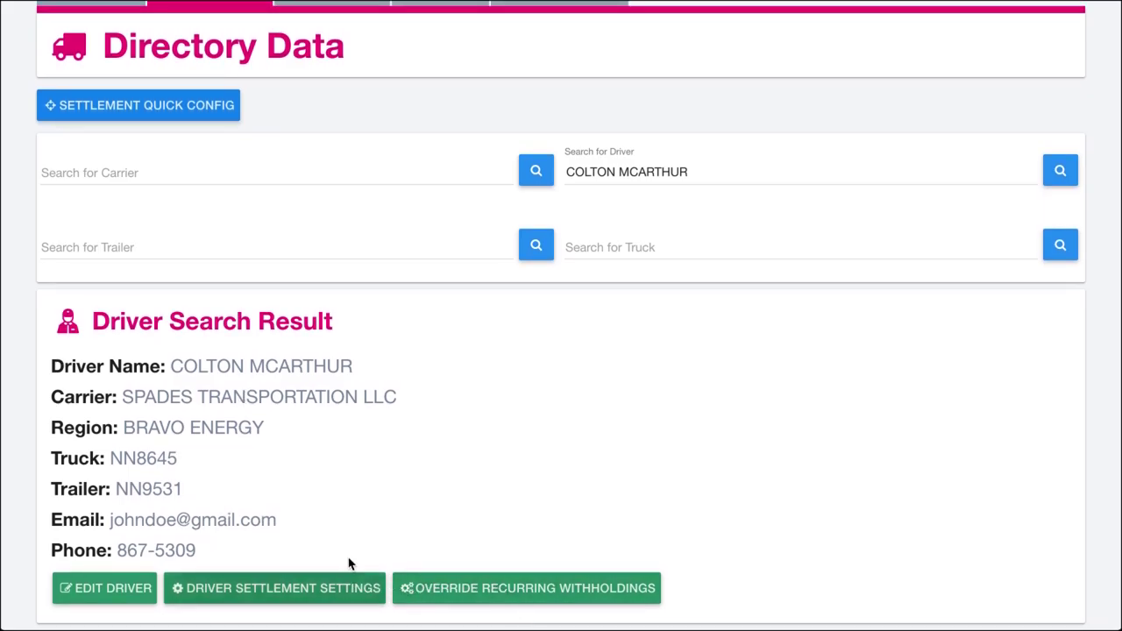
scroll(225, 233, "up", 1)
left_click(175, 141)
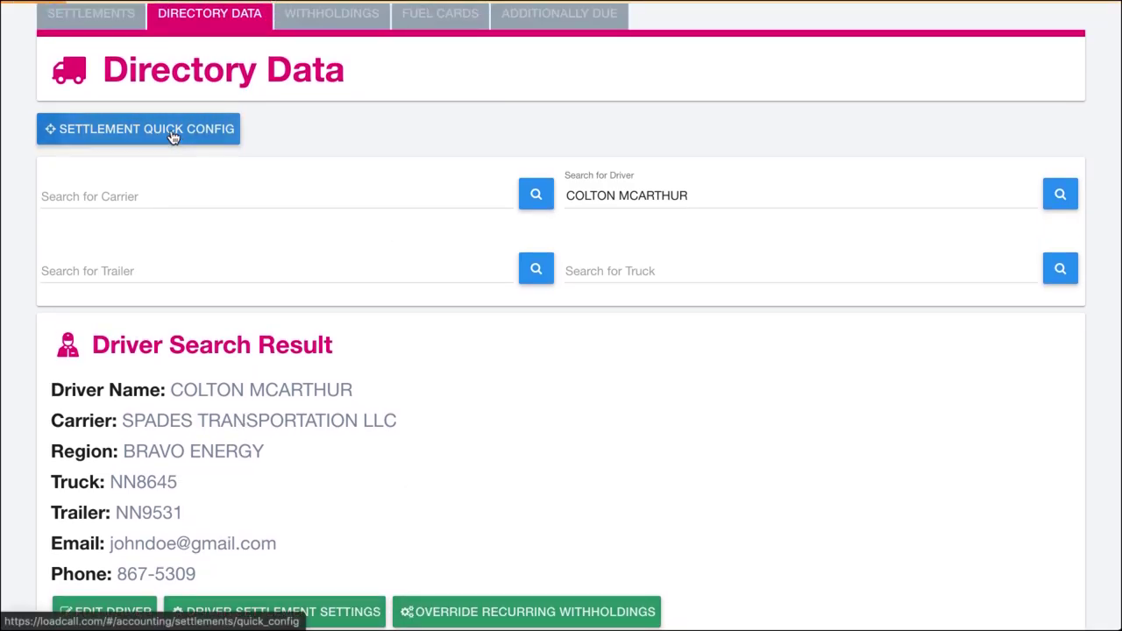
left_click(235, 360)
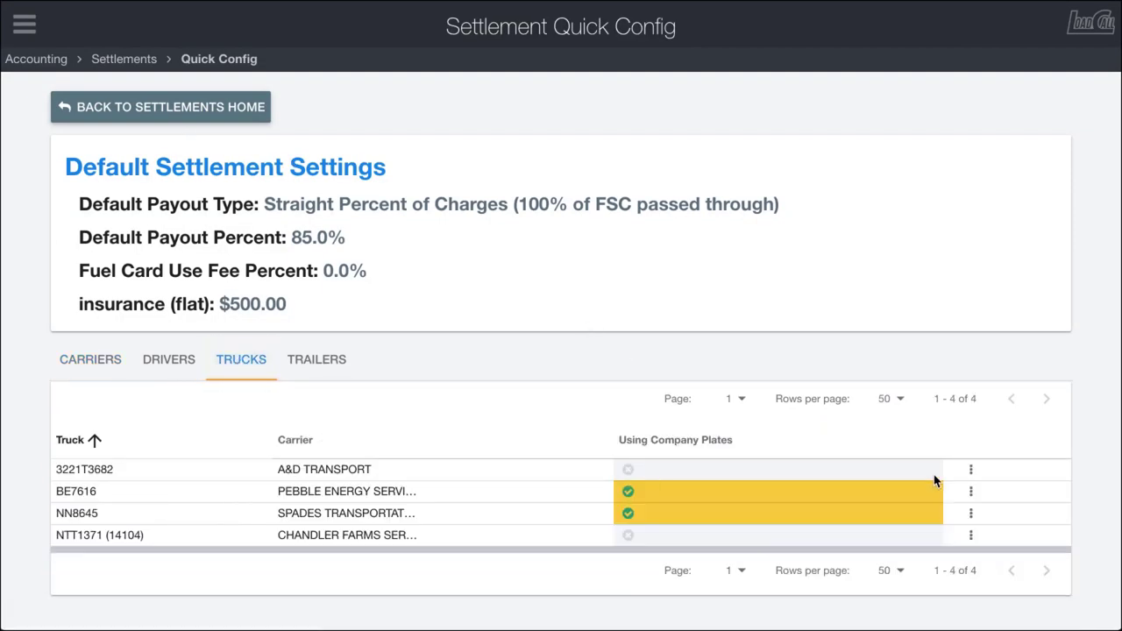
Give truck NN8645 a flat leased-equipment fee of 50 per month and save
left_click(970, 512)
left_click(955, 524)
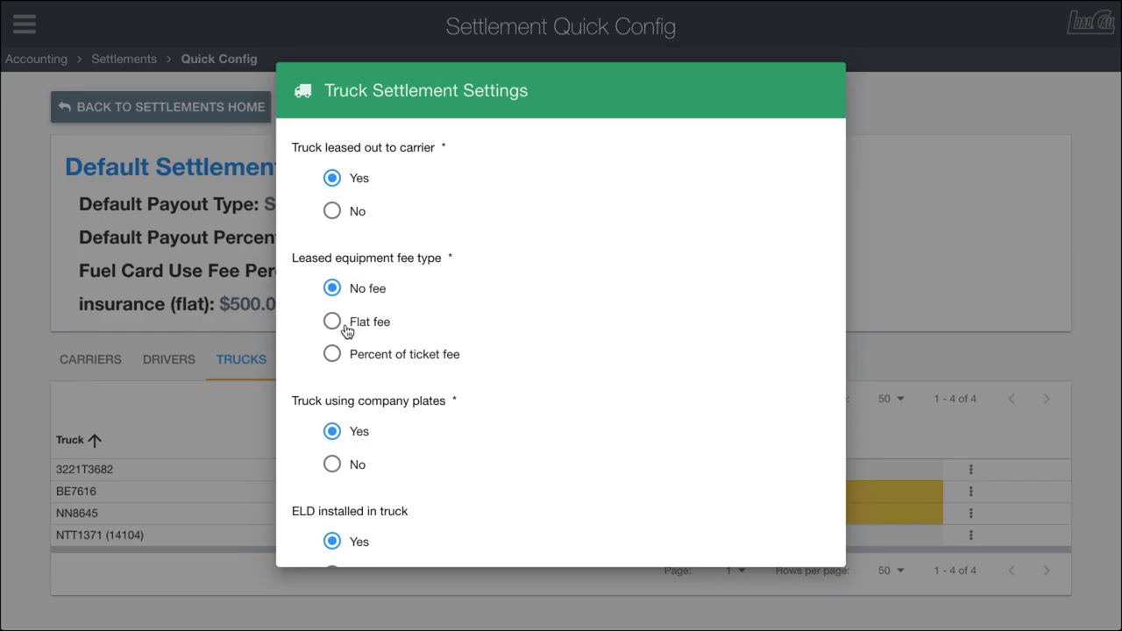
left_click(344, 327)
left_click(336, 408)
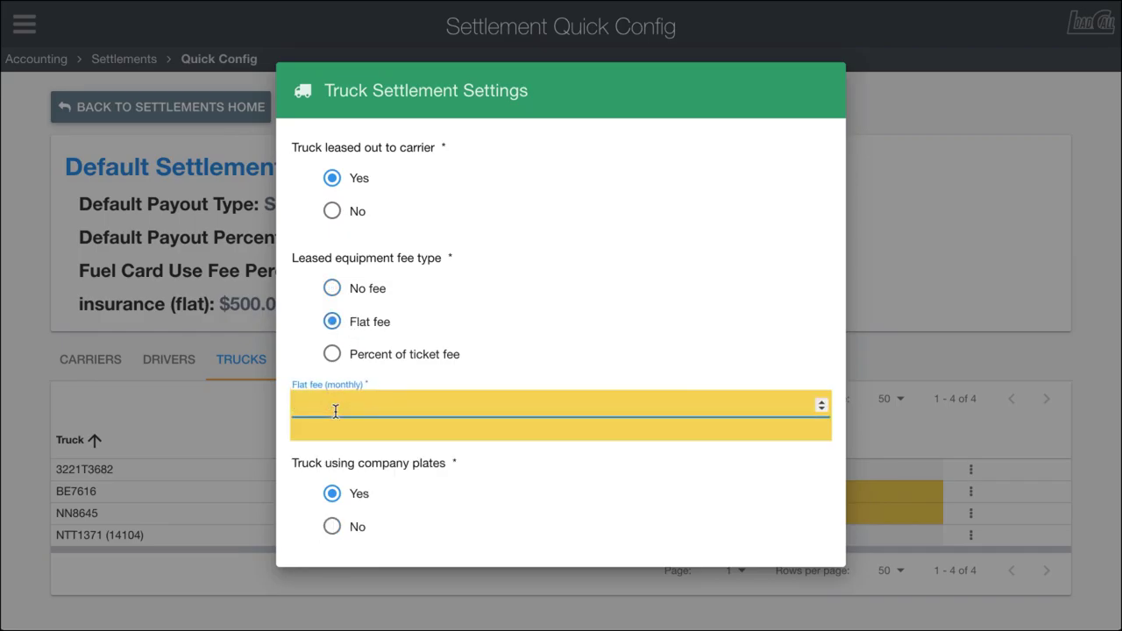
type("50")
scroll(508, 425, "down", 3)
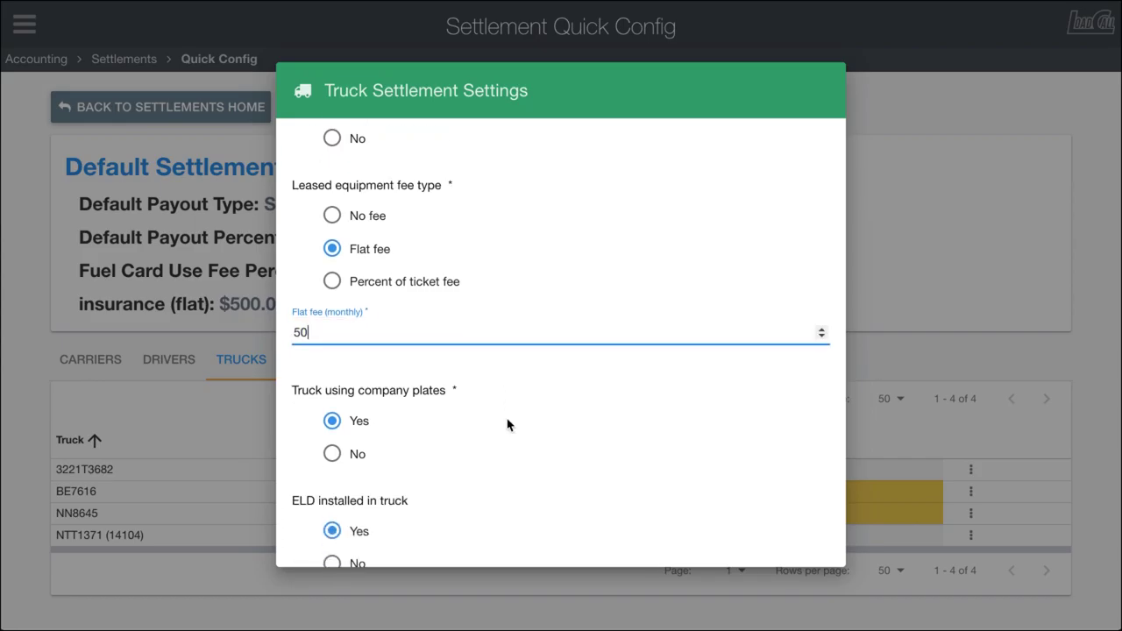
scroll(393, 436, "down", 1)
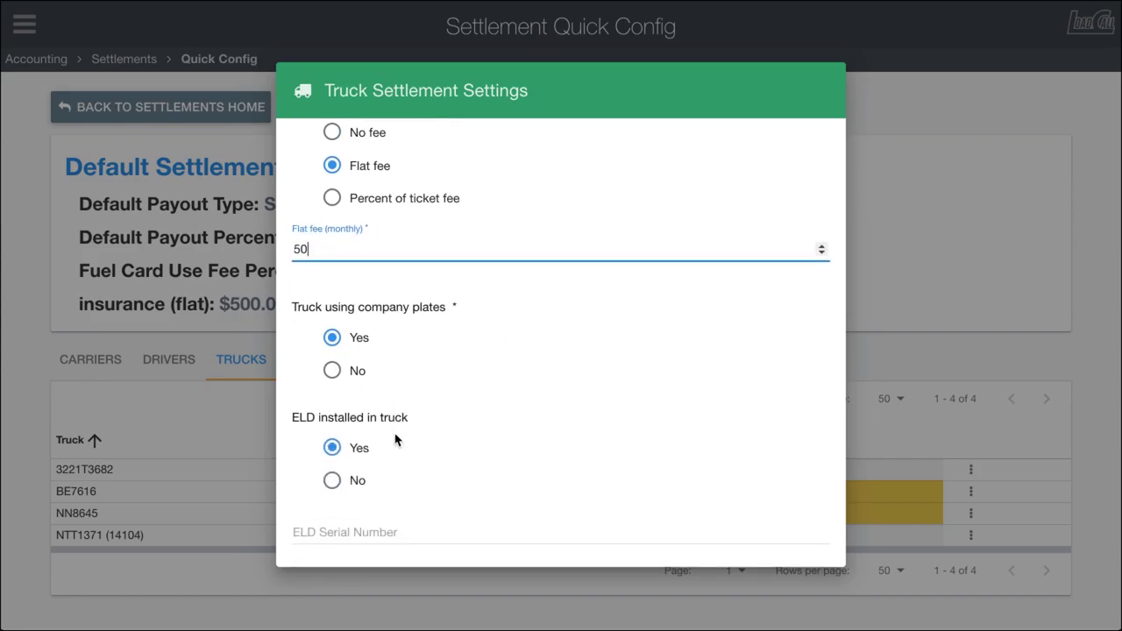
scroll(377, 461, "down", 1)
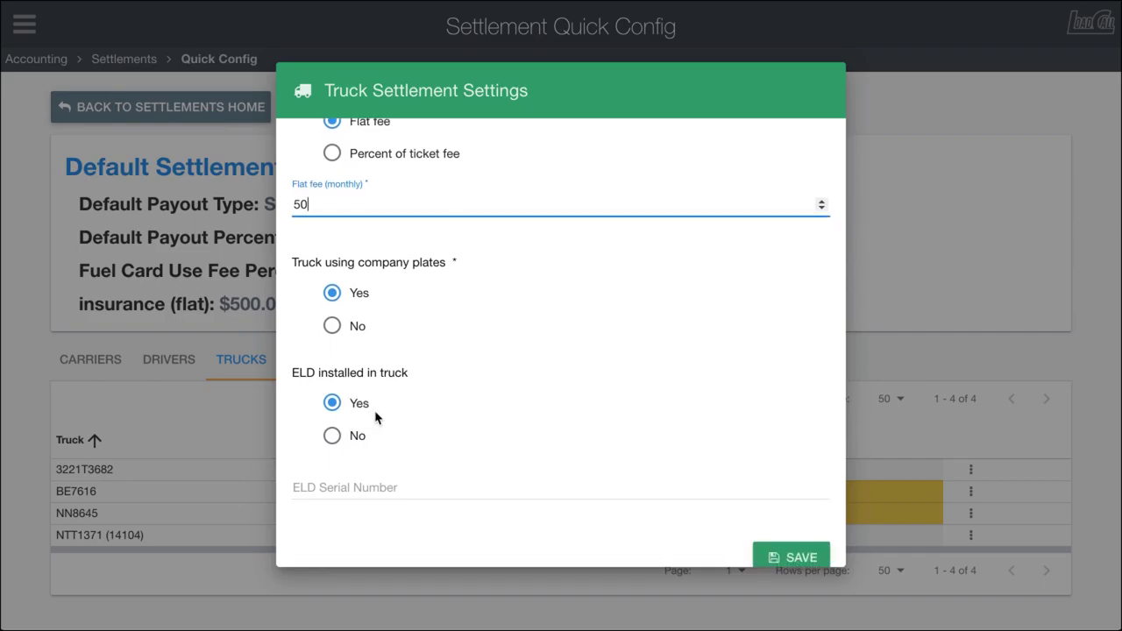
scroll(378, 422, "down", 1)
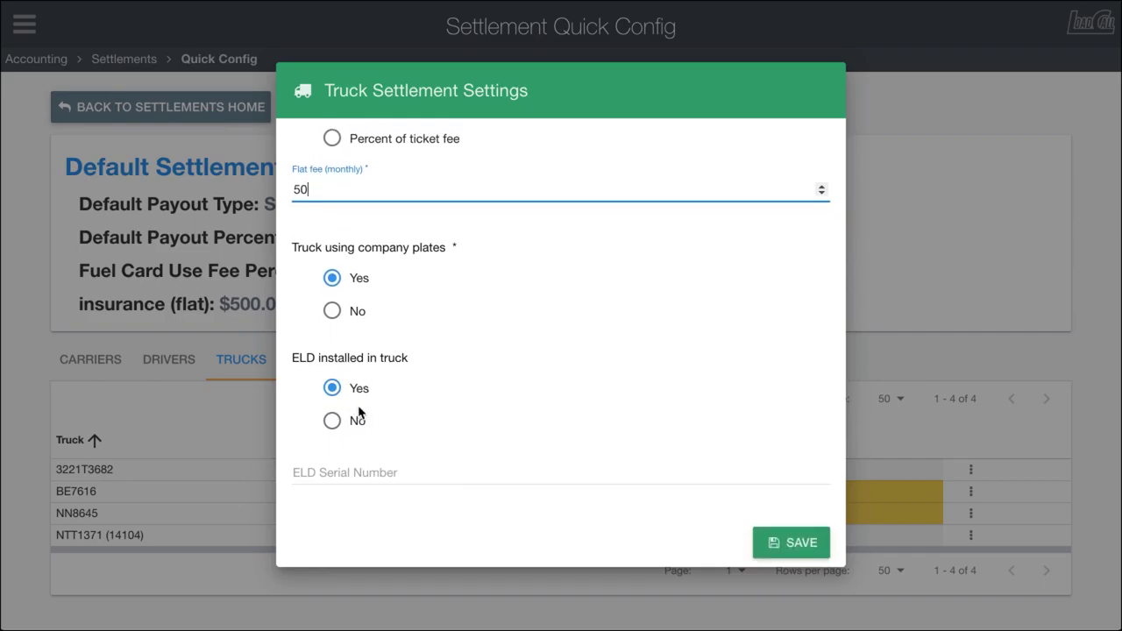
scroll(366, 393, "up", 1)
scroll(366, 393, "down", 1)
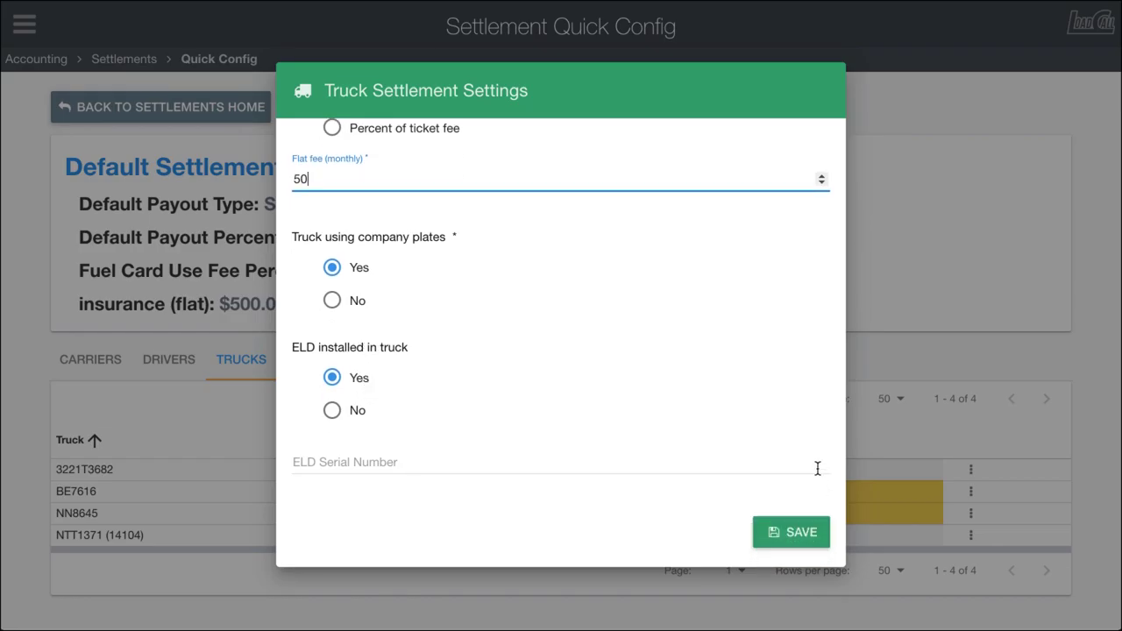
left_click(789, 538)
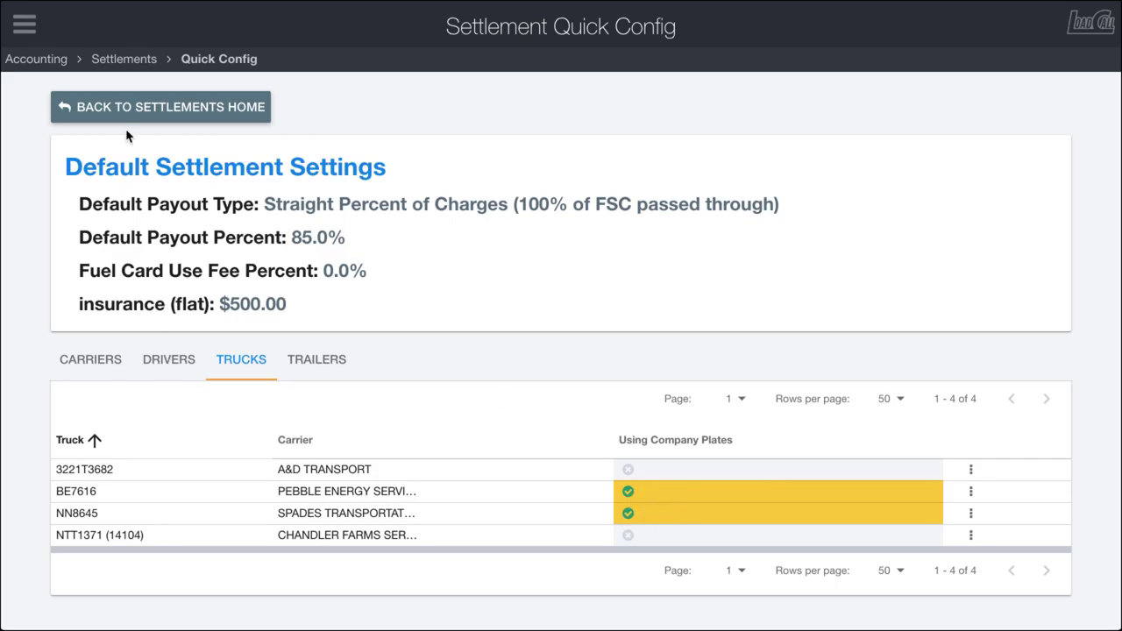
Return to Settlements home and review the Withholdings tables
left_click(126, 62)
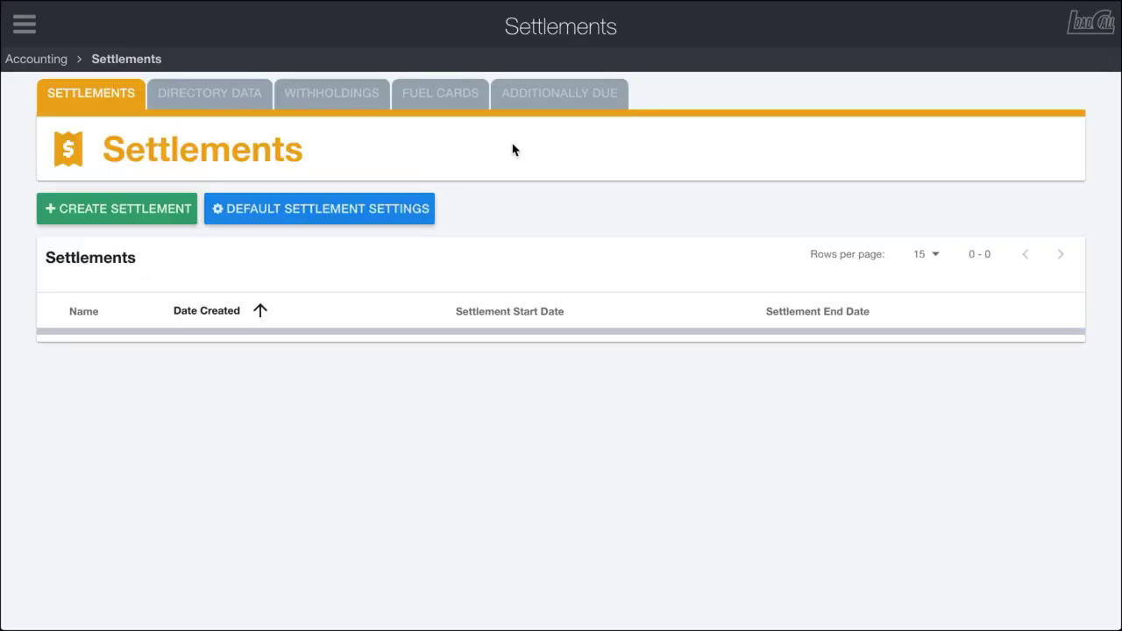
left_click(305, 99)
scroll(446, 468, "down", 1)
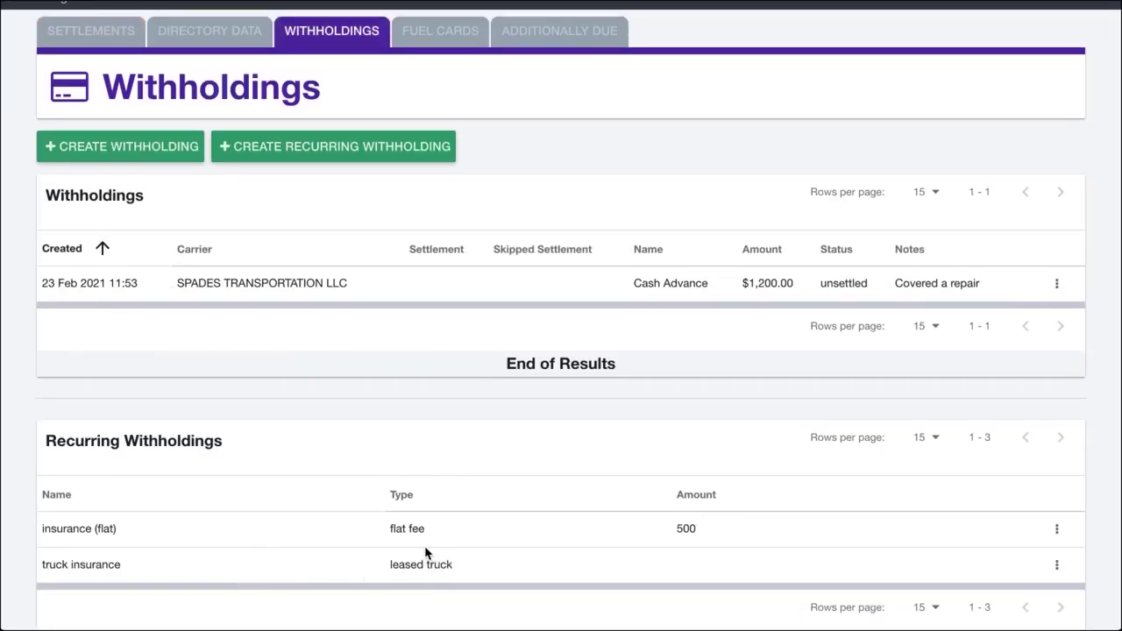
scroll(427, 560, "up", 1)
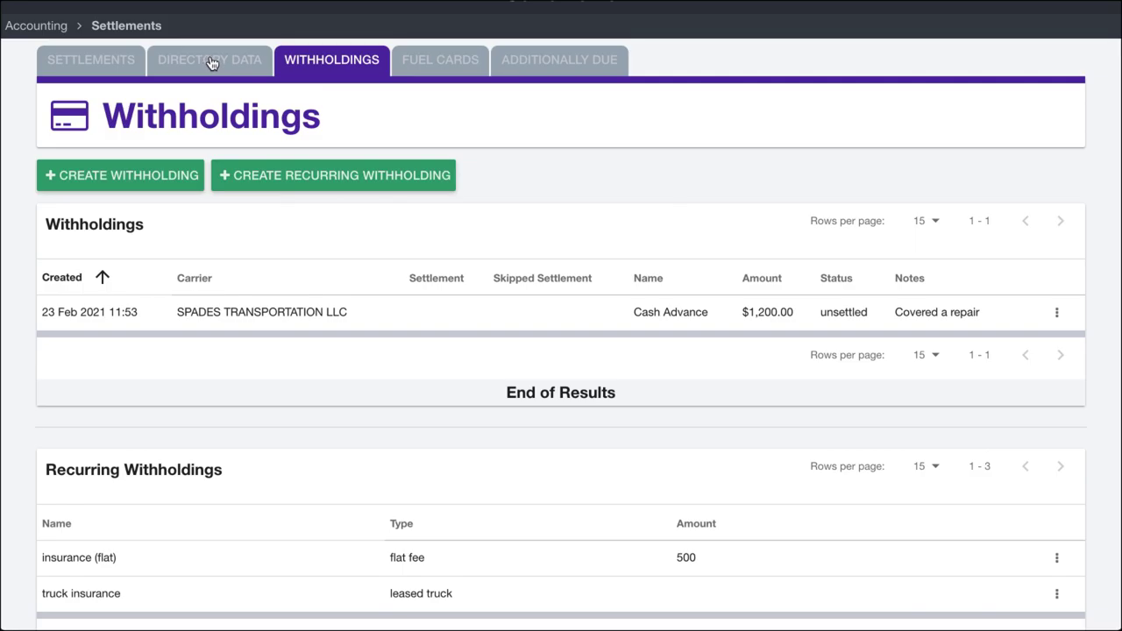
scroll(377, 420, "down", 1)
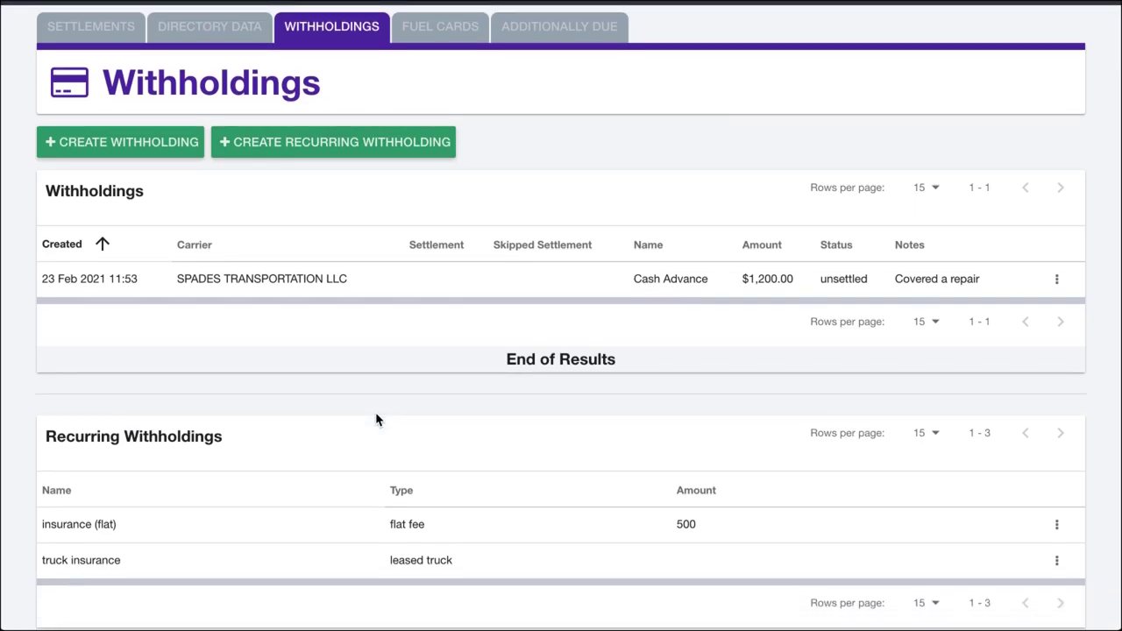
scroll(377, 420, "down", 1)
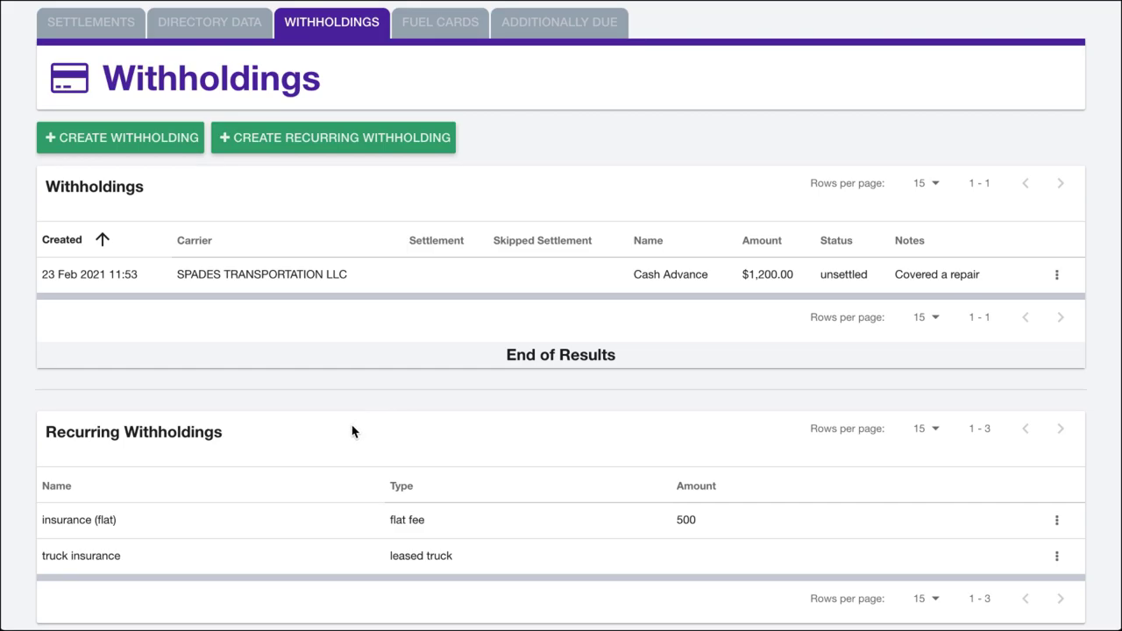
scroll(352, 431, "up", 1)
In Directory Data, search 'col' and select the matching driver
left_click(219, 46)
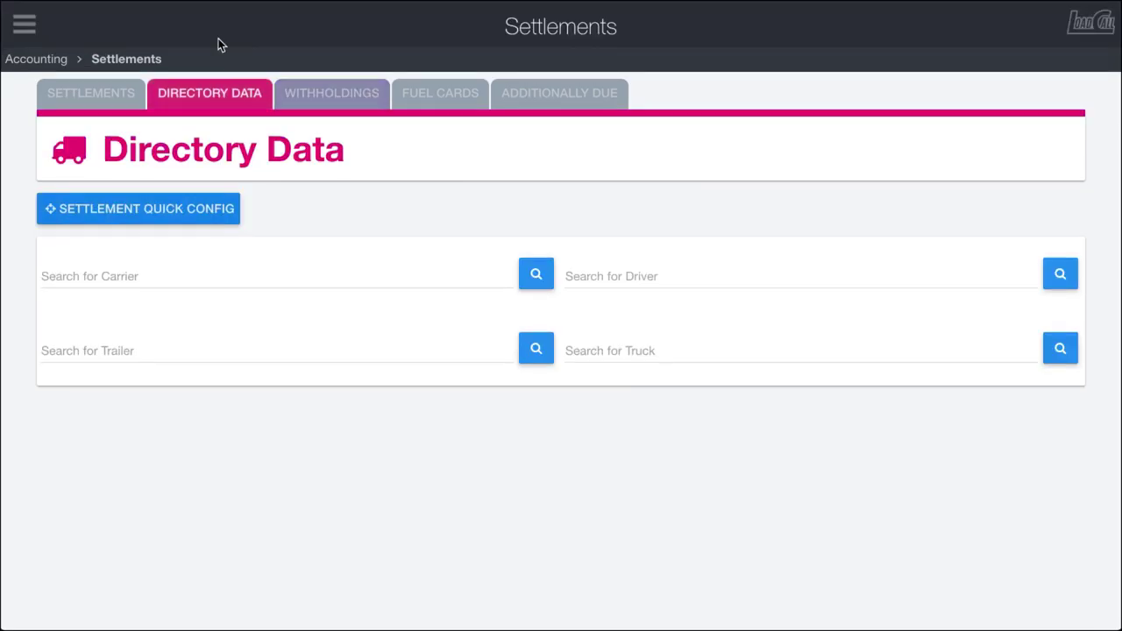
left_click(619, 274)
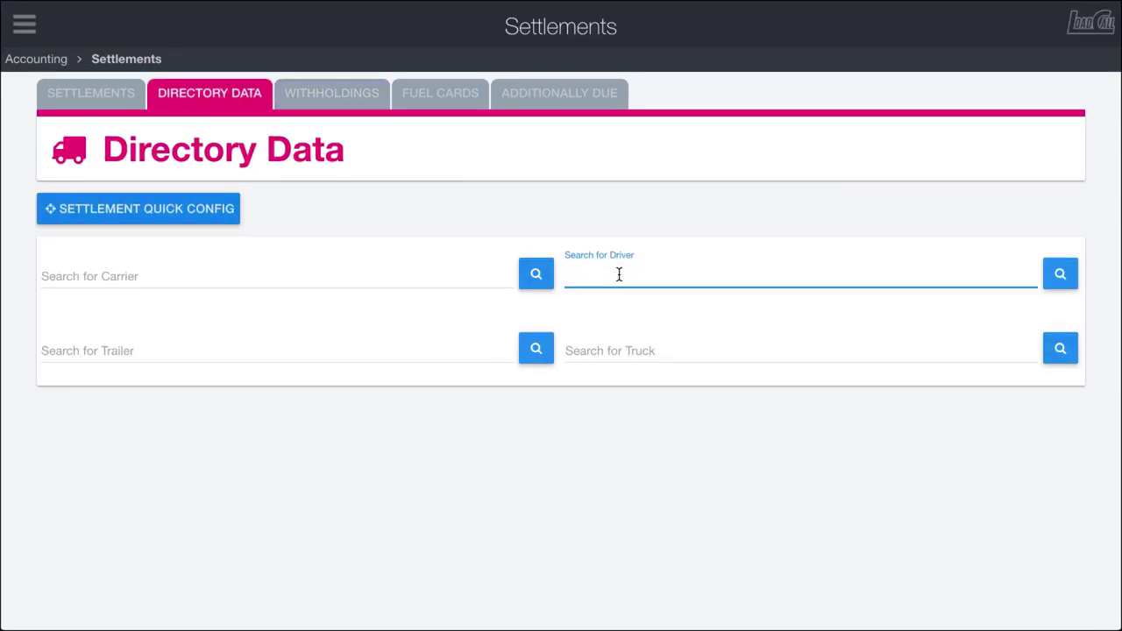
type("col")
left_click(678, 246)
left_click(1060, 273)
scroll(544, 383, "down", 3)
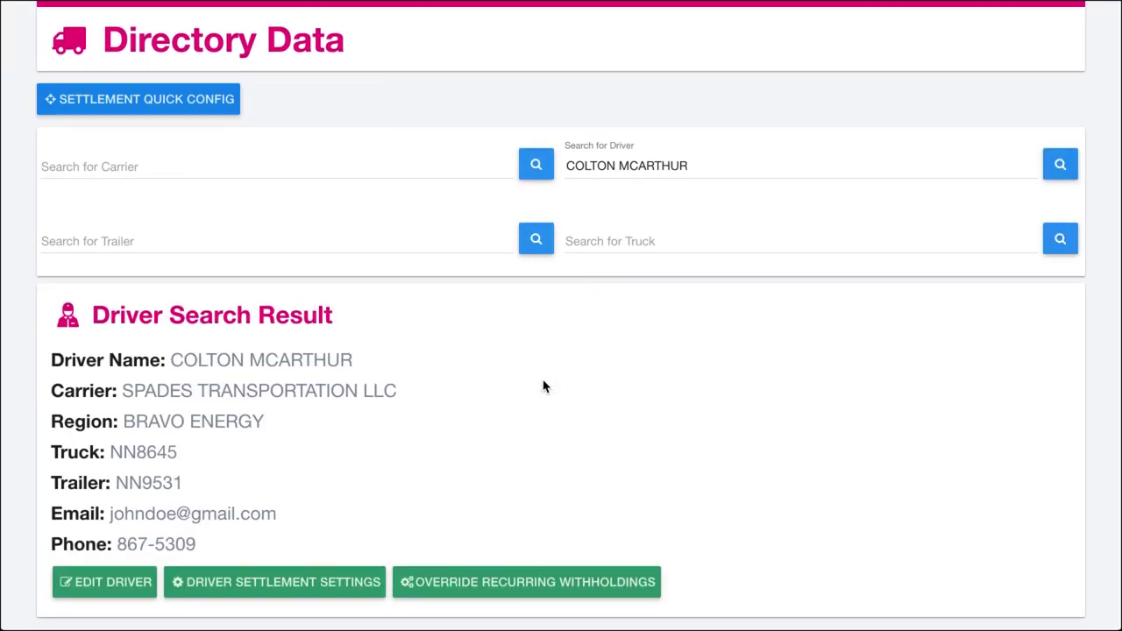
Override the driver's insurance (flat) recurring charge to 250 and save
left_click(494, 583)
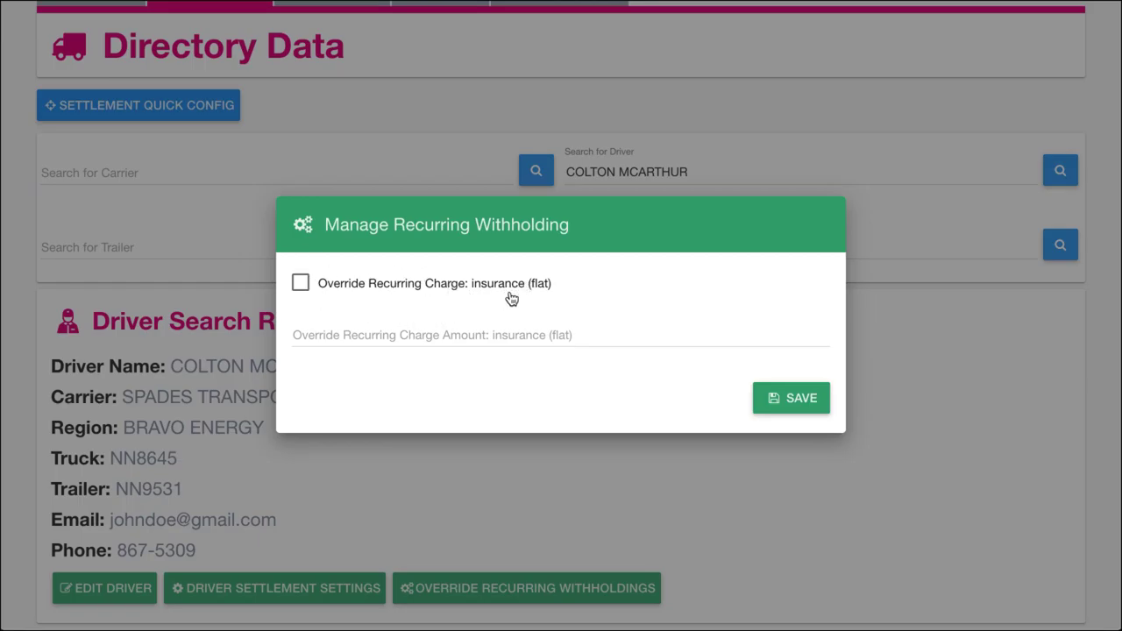
left_click(300, 282)
left_click(322, 335)
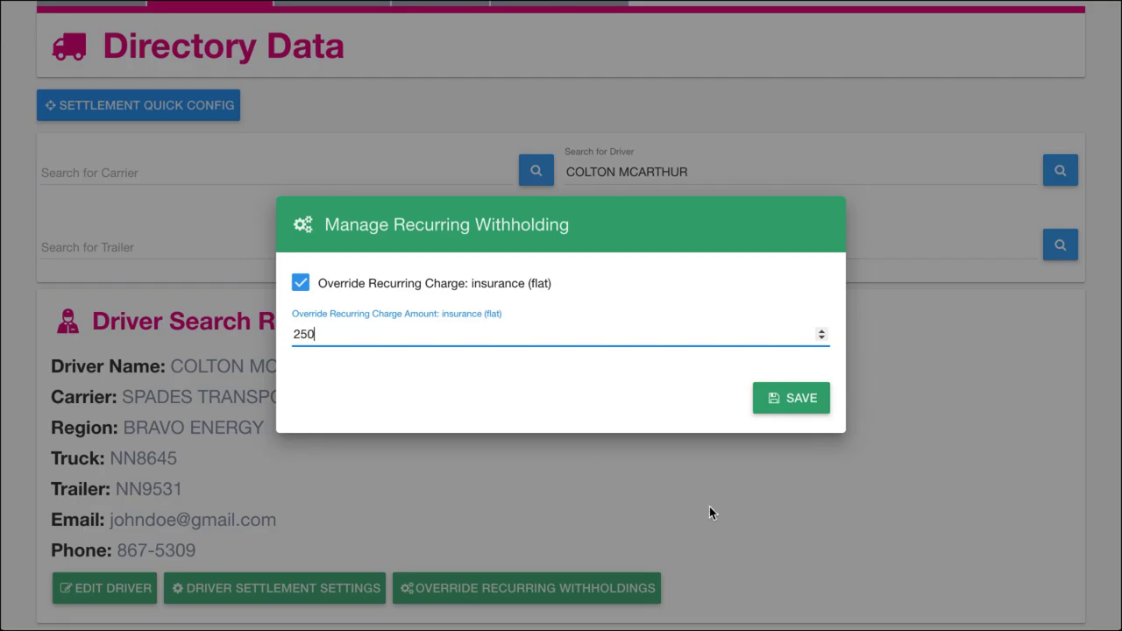
left_click(803, 405)
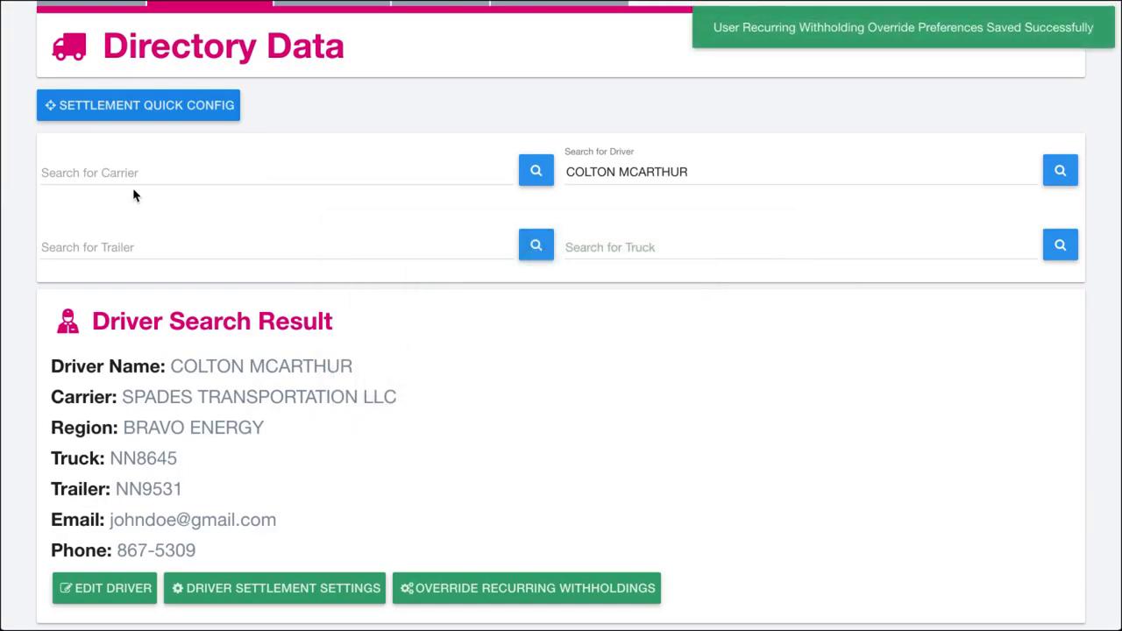
scroll(276, 355, "up", 1)
left_click(319, 24)
scroll(465, 476, "down", 1)
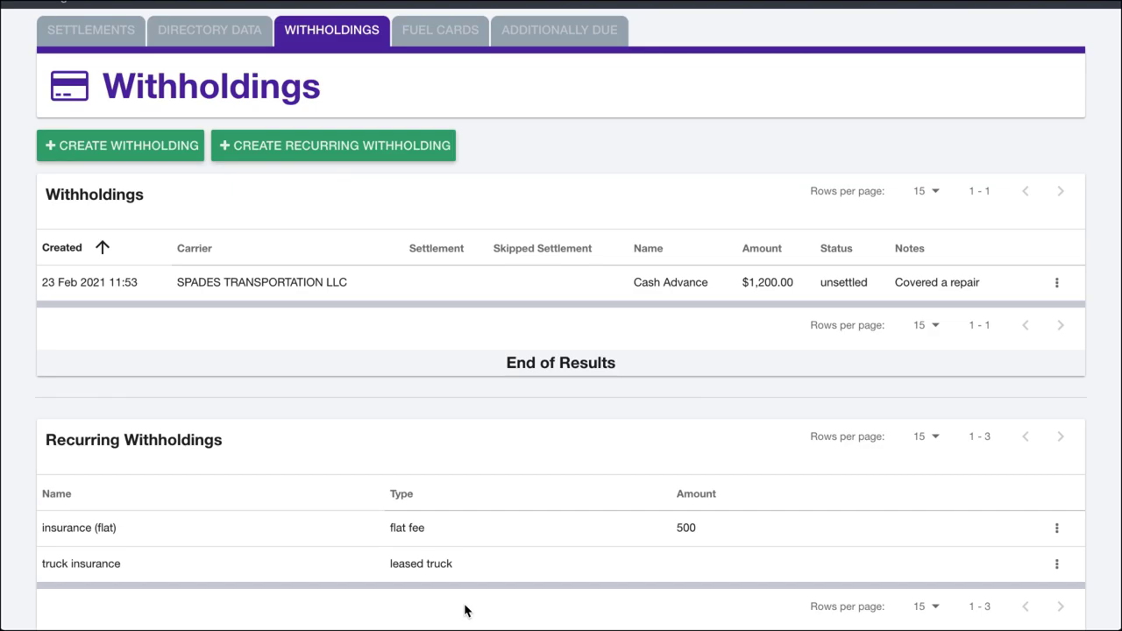
scroll(438, 535, "up", 1)
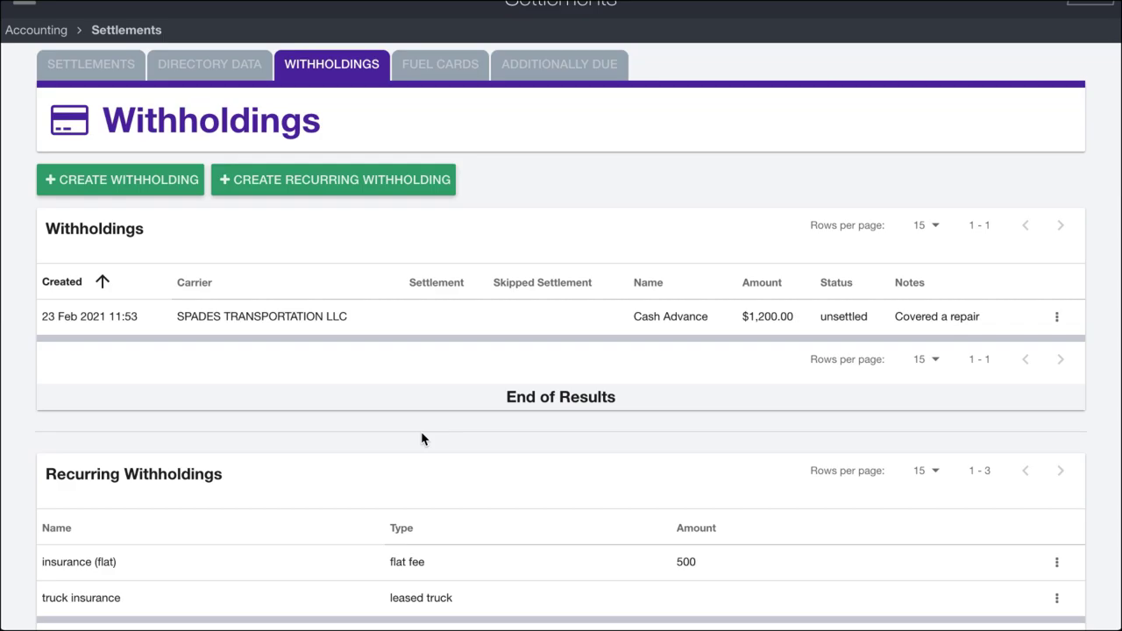
scroll(420, 438, "up", 1)
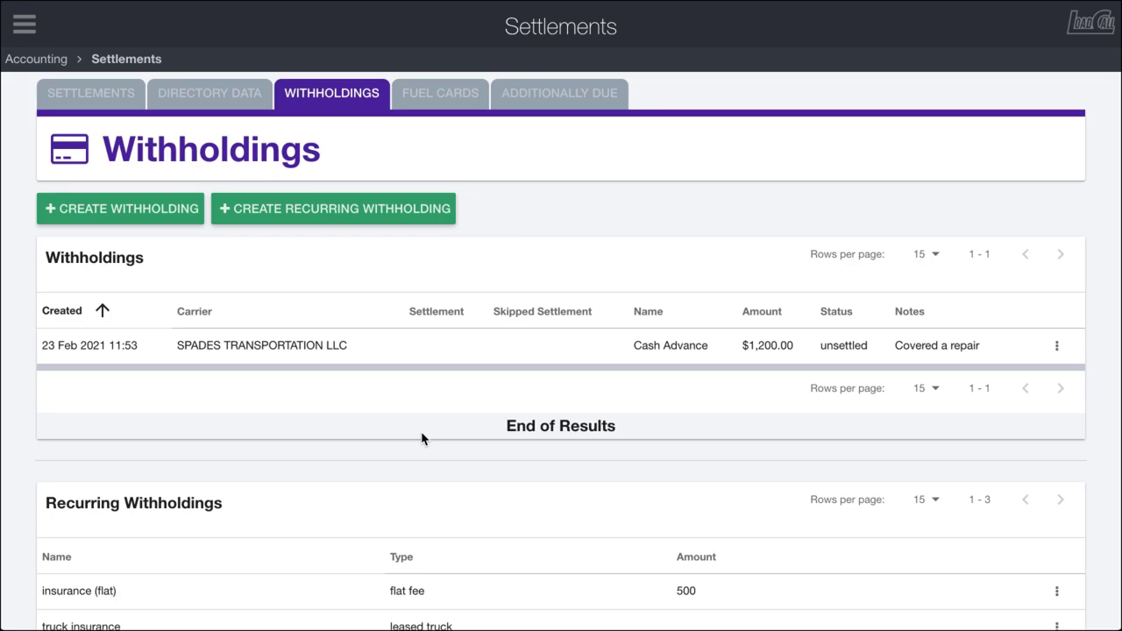